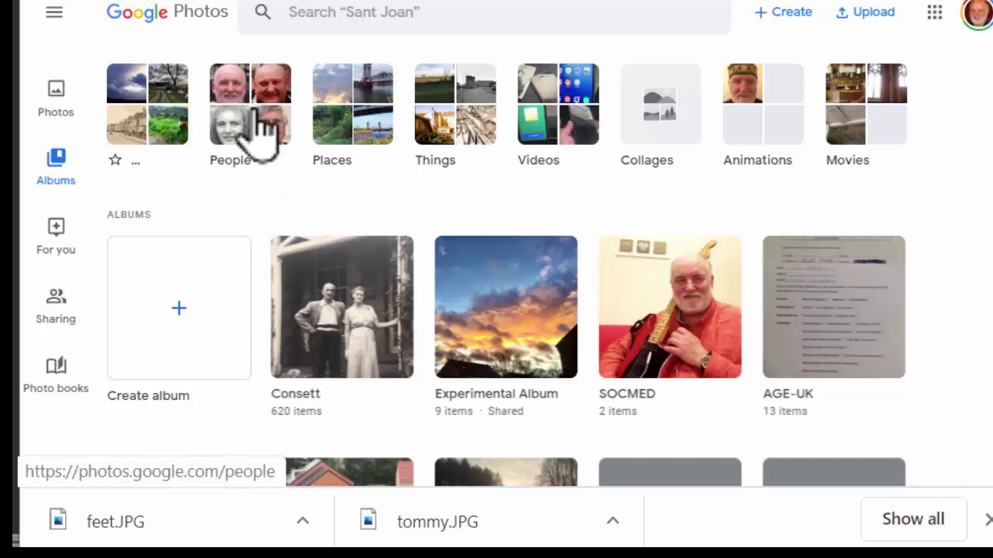
Step: Scroll the Albums page to reveal more albums, such as A Visit To Newcastle, Norton Park and Pylon
{"action": "scroll", "coordinate": [225, 271], "scroll_direction": "down", "scroll_amount": 2}
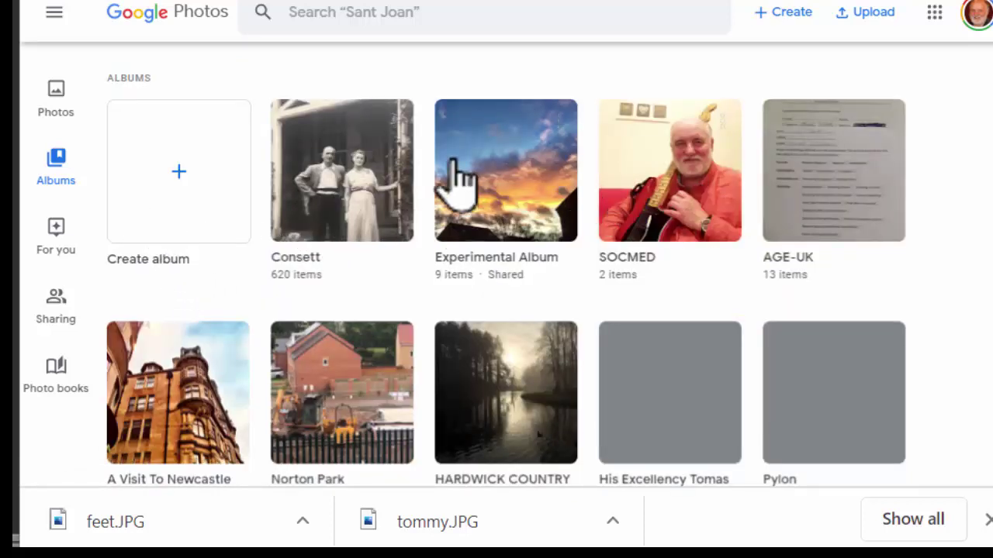
Step: Open the Consett album, scroll through its photos, and go back to the albums list
{"action": "left_click", "coordinate": [329, 194]}
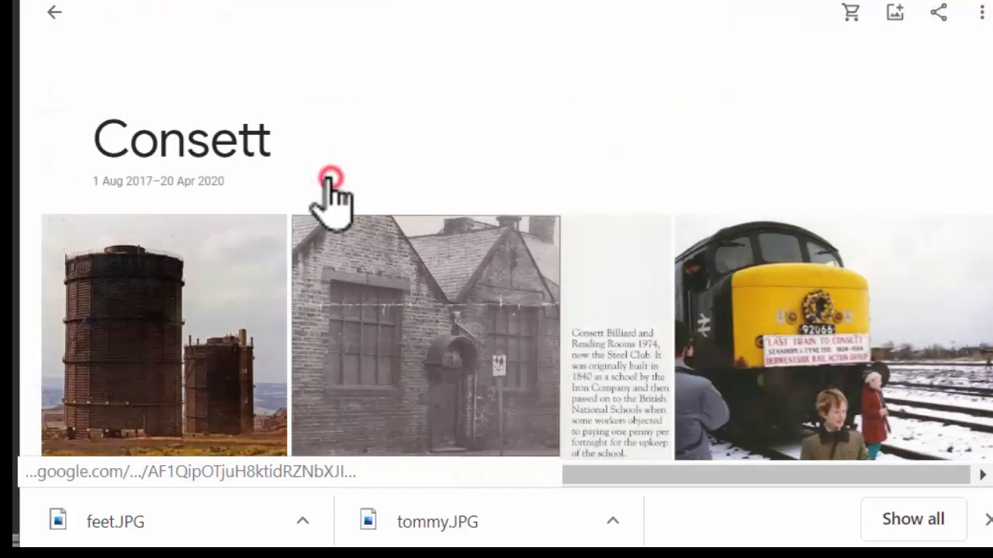
{"action": "scroll", "coordinate": [339, 256], "scroll_direction": "down", "scroll_amount": 3}
{"action": "scroll", "coordinate": [339, 248], "scroll_direction": "down", "scroll_amount": 10}
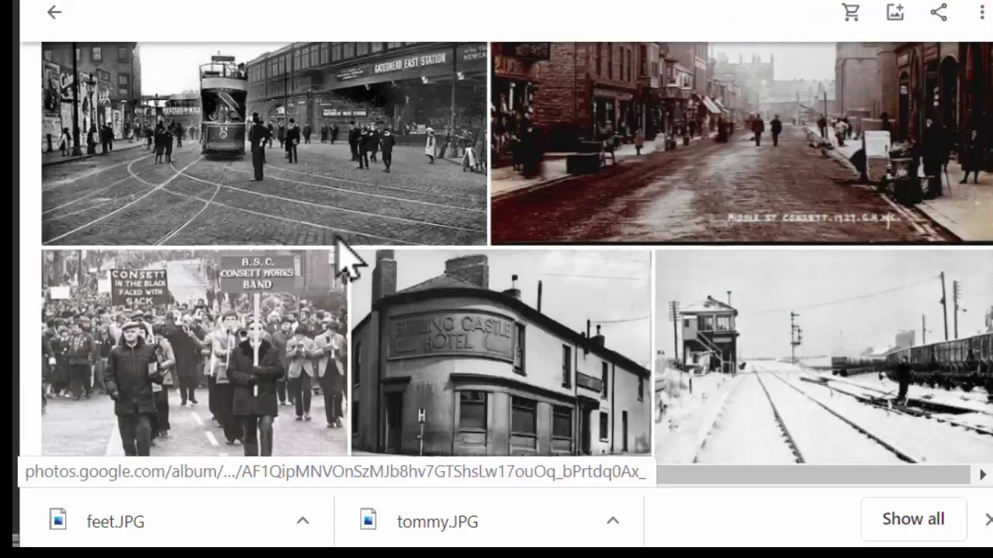
{"action": "scroll", "coordinate": [339, 255], "scroll_direction": "down", "scroll_amount": 4}
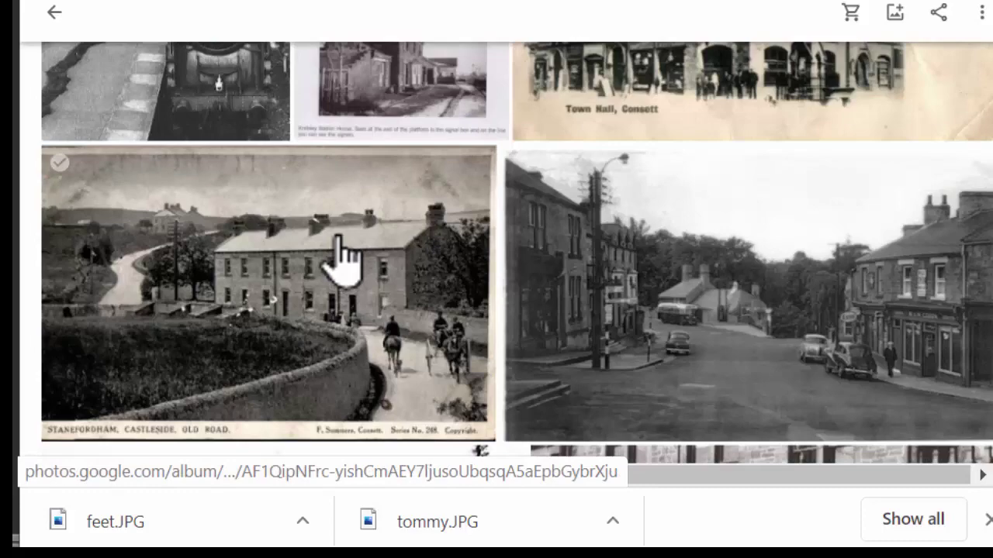
{"action": "scroll", "coordinate": [341, 260], "scroll_direction": "up", "scroll_amount": 6}
{"action": "scroll", "coordinate": [353, 264], "scroll_direction": "up", "scroll_amount": 10}
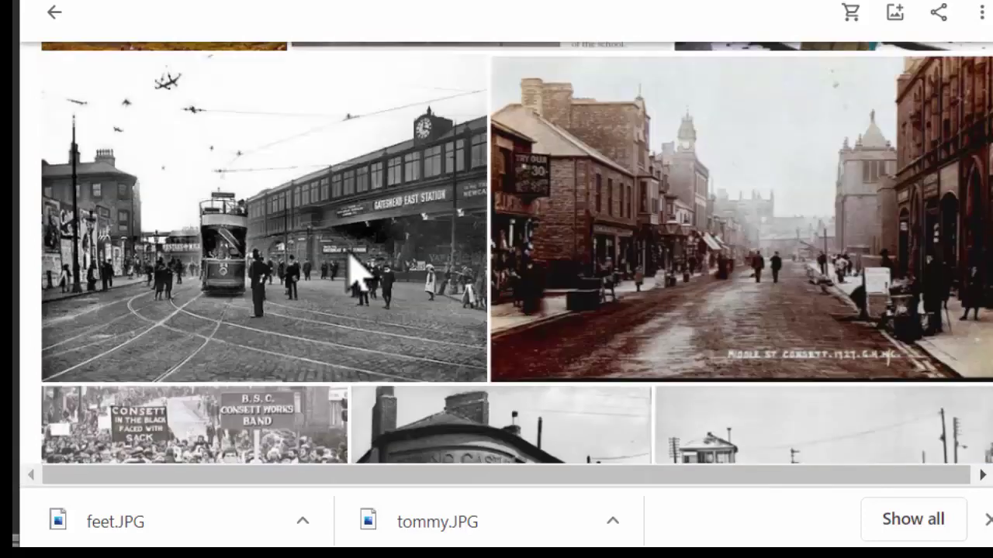
{"action": "scroll", "coordinate": [349, 275], "scroll_direction": "down", "scroll_amount": 8}
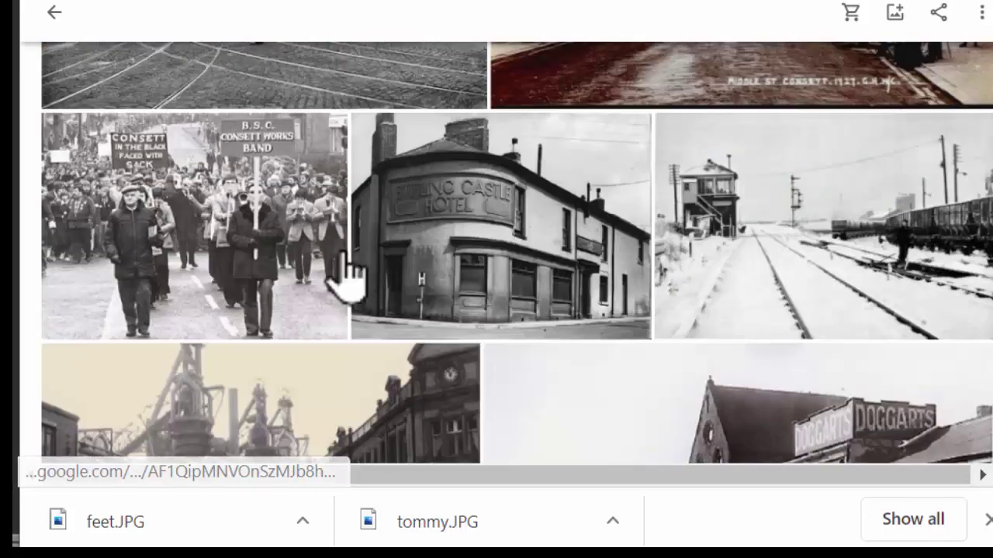
{"action": "scroll", "coordinate": [344, 277], "scroll_direction": "up", "scroll_amount": 7}
{"action": "left_click", "coordinate": [54, 12]}
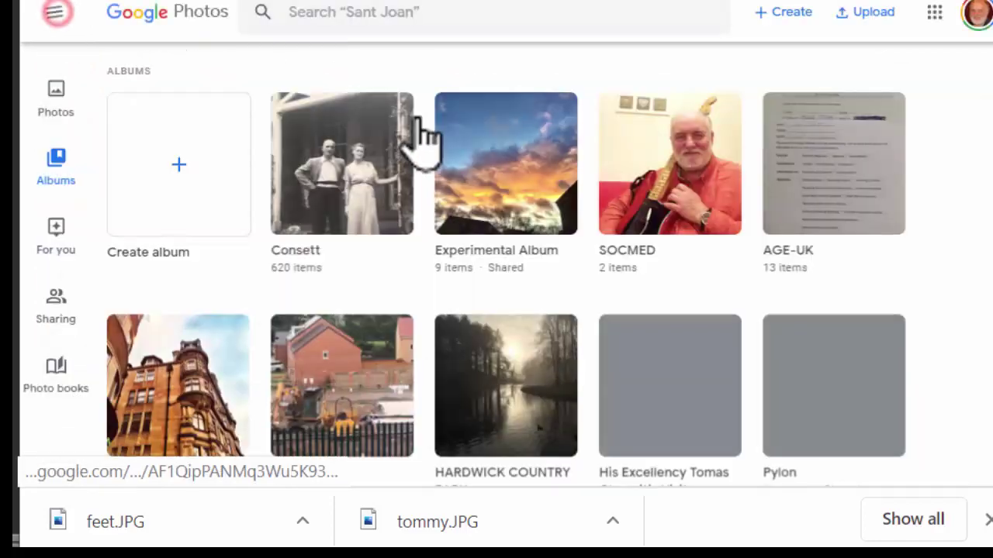
Step: Look through Experimental Album's photos, then return to the Albums page
{"action": "left_click", "coordinate": [494, 175]}
{"action": "scroll", "coordinate": [504, 271], "scroll_direction": "down", "scroll_amount": 10}
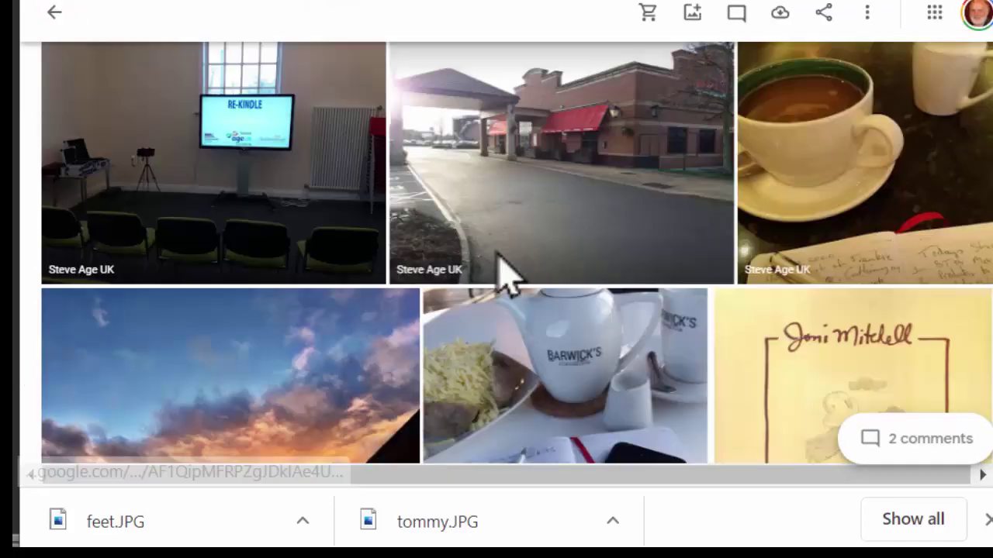
{"action": "scroll", "coordinate": [496, 266], "scroll_direction": "up", "scroll_amount": 10}
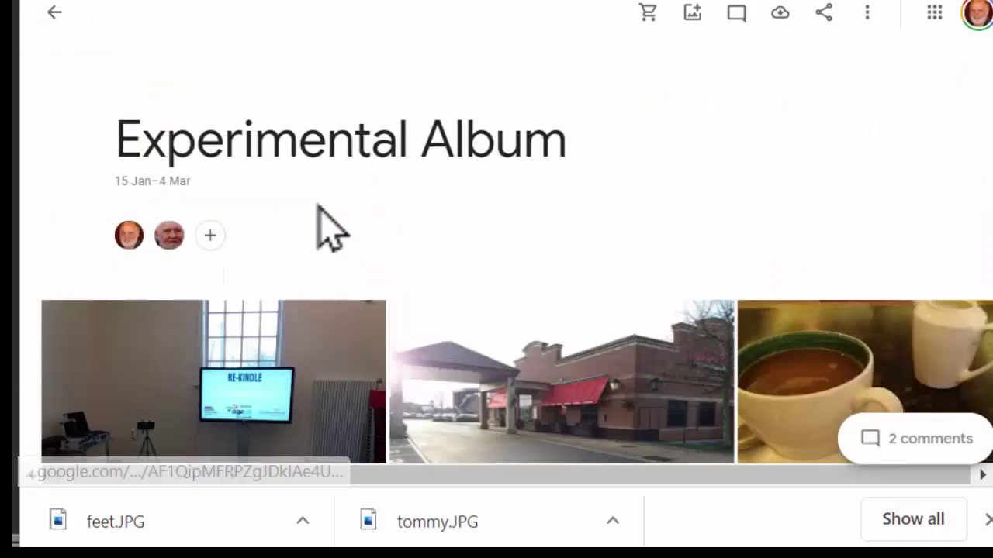
{"action": "left_click", "coordinate": [54, 12]}
{"action": "scroll", "coordinate": [384, 170], "scroll_direction": "down", "scroll_amount": 3}
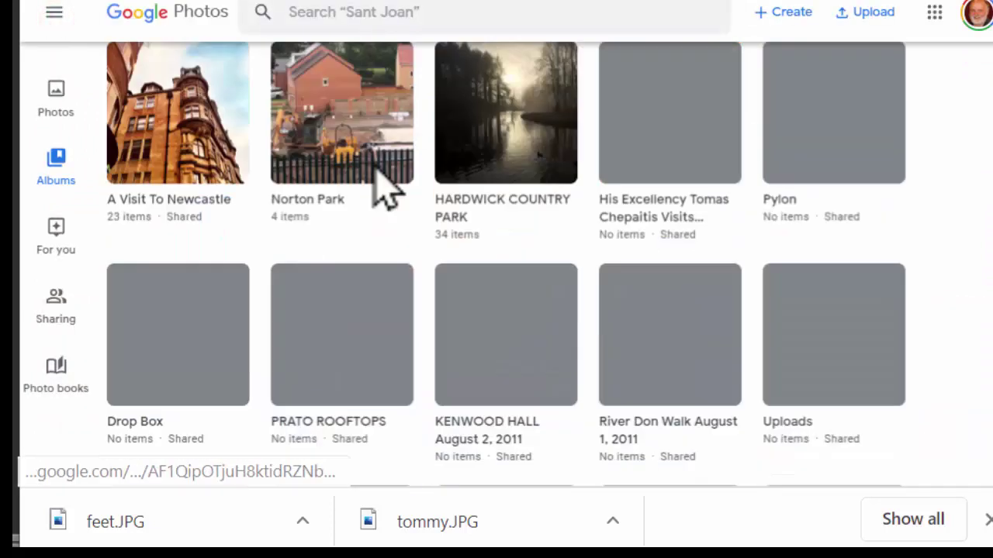
{"action": "scroll", "coordinate": [203, 202], "scroll_direction": "up", "scroll_amount": 2}
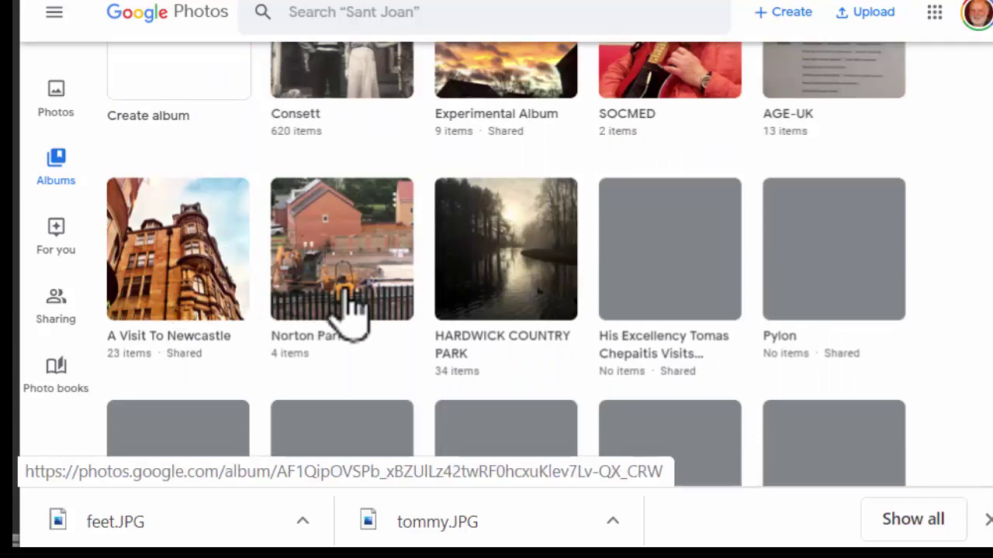
Step: Open the HARDWICK COUNTRY PARK album and scroll through its photo grid
{"action": "left_click", "coordinate": [501, 252]}
{"action": "scroll", "coordinate": [542, 273], "scroll_direction": "down", "scroll_amount": 15}
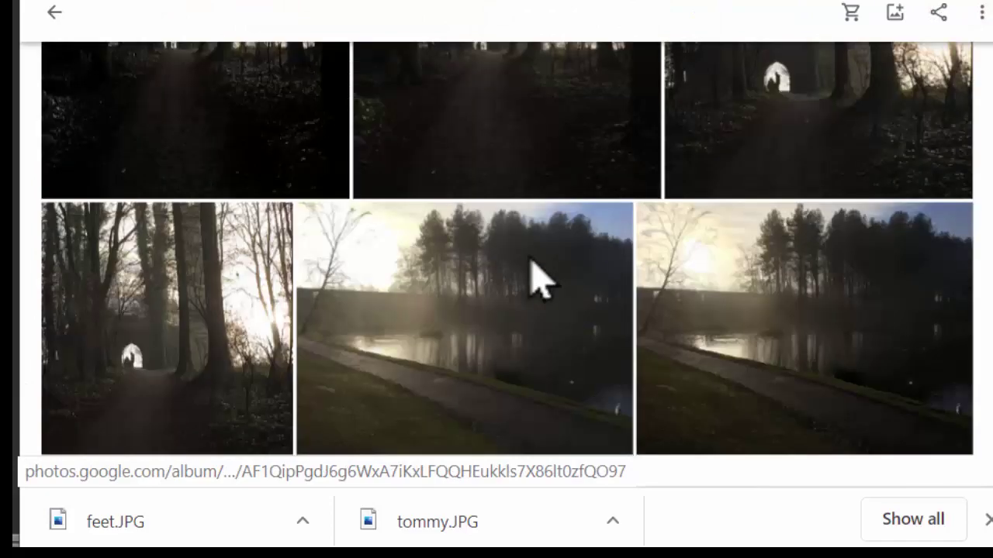
{"action": "scroll", "coordinate": [535, 273], "scroll_direction": "up", "scroll_amount": 10}
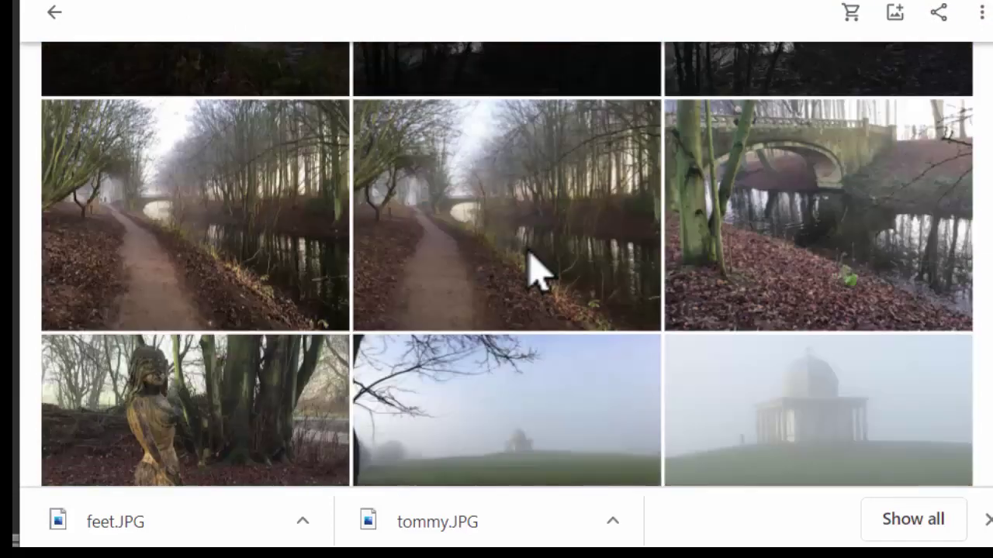
{"action": "scroll", "coordinate": [527, 343], "scroll_direction": "down", "scroll_amount": 2}
{"action": "scroll", "coordinate": [465, 318], "scroll_direction": "down", "scroll_amount": 2}
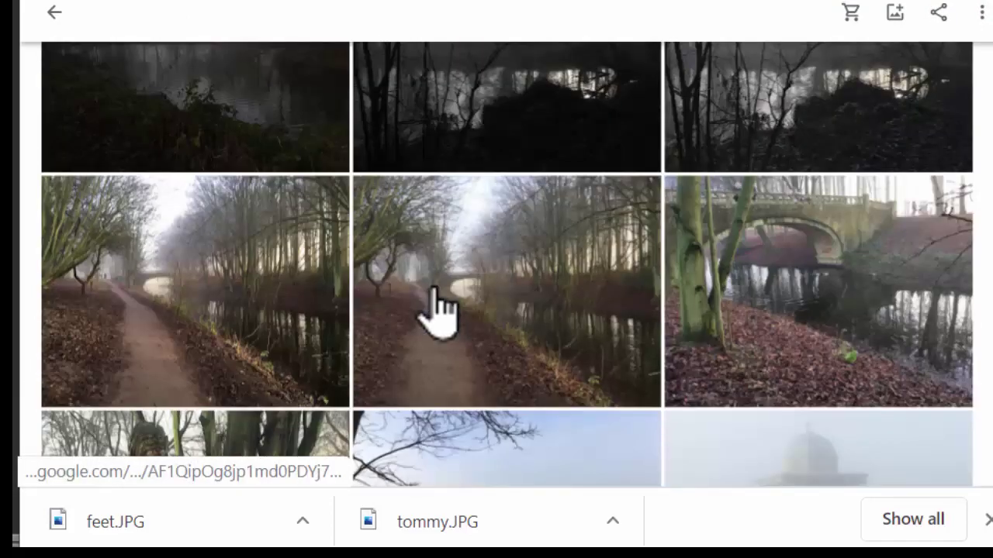
{"action": "scroll", "coordinate": [434, 317], "scroll_direction": "up", "scroll_amount": 4}
Step: View the misty park photos full screen one by one up to the pond photo with ducks, then close the viewer
{"action": "left_click", "coordinate": [526, 344]}
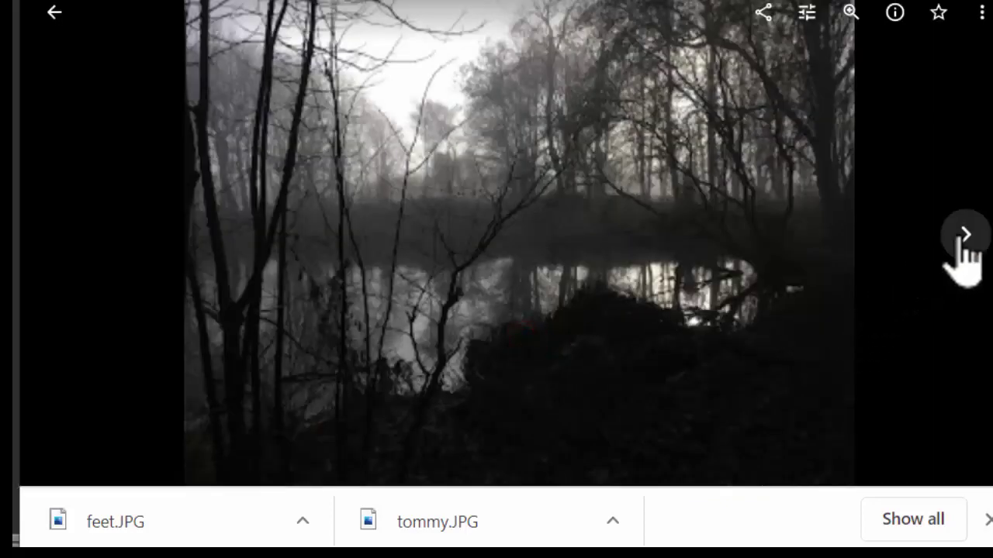
{"action": "left_click", "coordinate": [963, 237]}
{"action": "left_click", "coordinate": [960, 237]}
{"action": "left_click", "coordinate": [962, 236]}
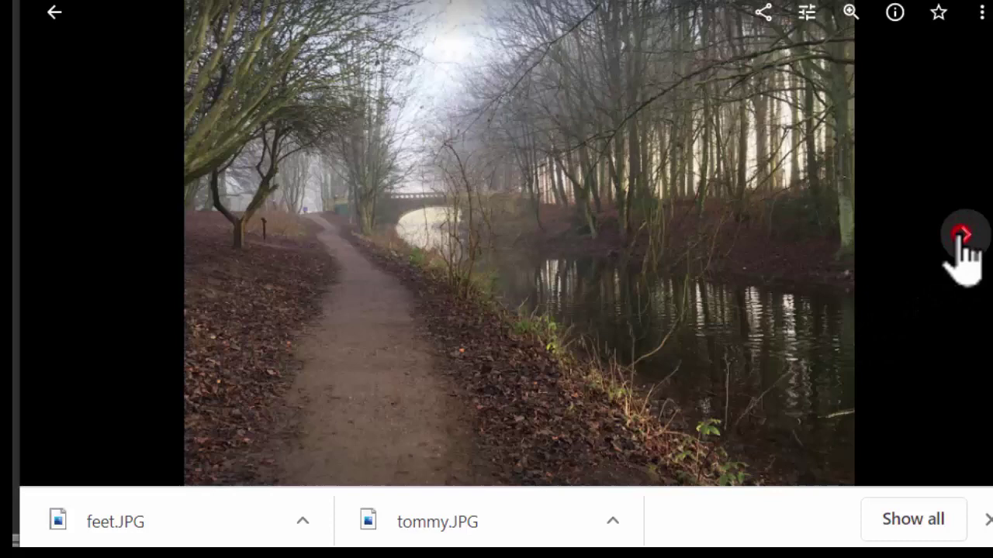
{"action": "left_click", "coordinate": [961, 236]}
{"action": "left_click", "coordinate": [964, 238]}
{"action": "left_click", "coordinate": [962, 237]}
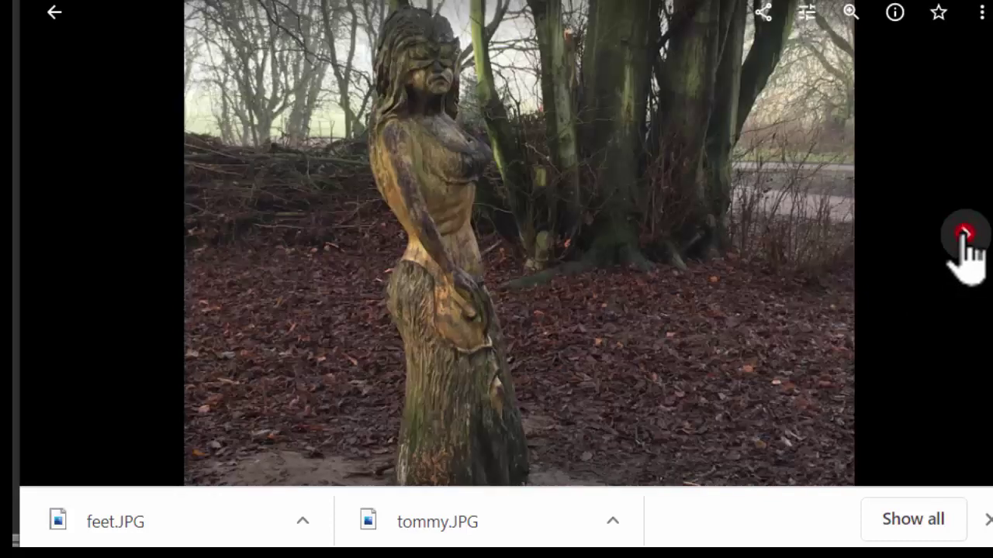
{"action": "left_click", "coordinate": [962, 237]}
{"action": "left_click", "coordinate": [964, 236]}
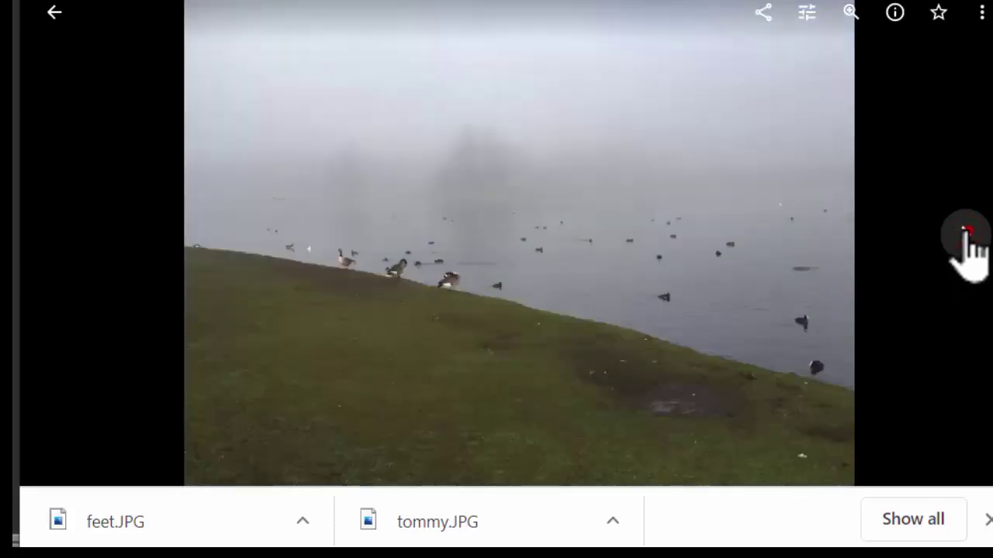
{"action": "left_click", "coordinate": [964, 236]}
{"action": "left_click", "coordinate": [964, 236]}
{"action": "left_click", "coordinate": [965, 238]}
{"action": "left_click", "coordinate": [965, 237]}
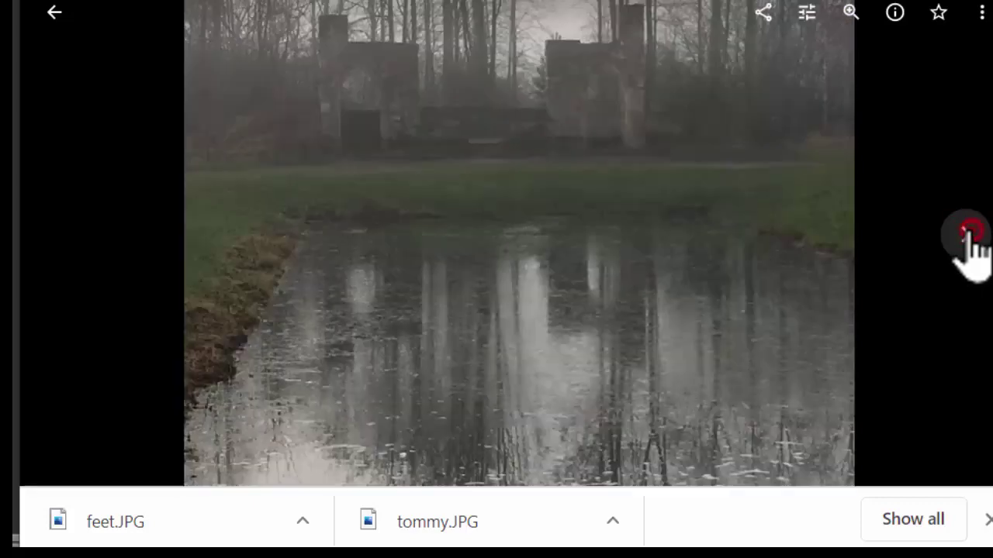
{"action": "left_click", "coordinate": [965, 237]}
{"action": "left_click", "coordinate": [965, 236]}
{"action": "left_click", "coordinate": [965, 237]}
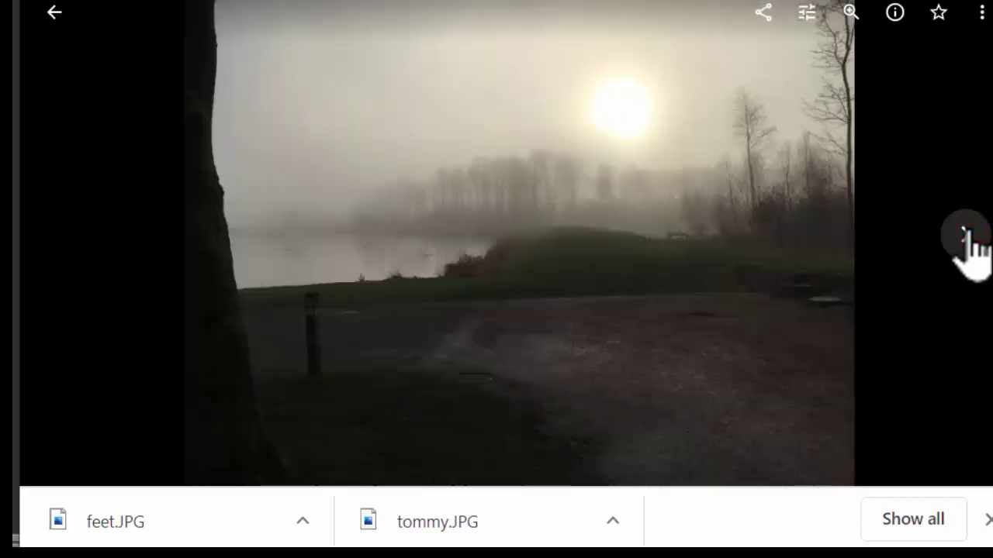
{"action": "left_click", "coordinate": [965, 237]}
{"action": "left_click", "coordinate": [965, 237]}
{"action": "left_click", "coordinate": [966, 236]}
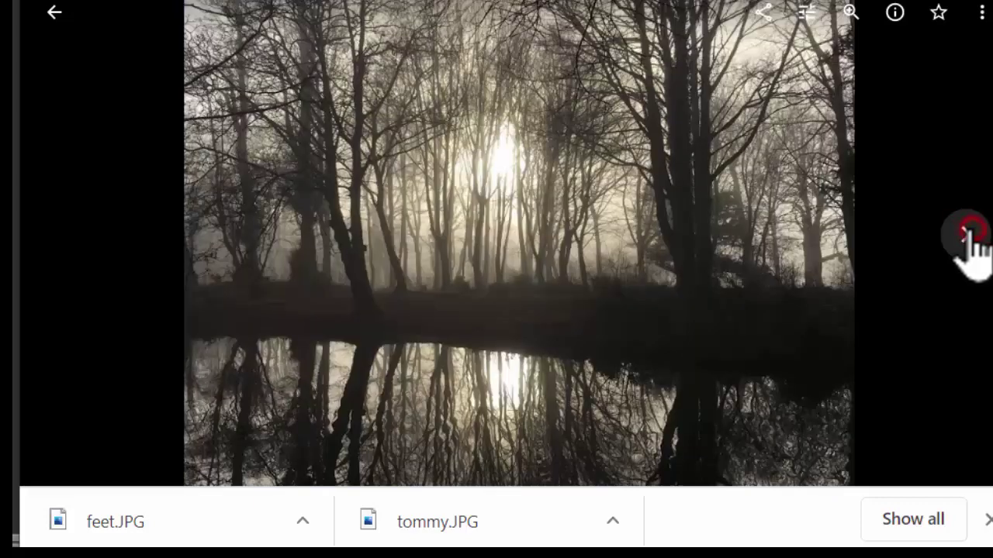
{"action": "left_click", "coordinate": [965, 237]}
{"action": "left_click", "coordinate": [965, 236]}
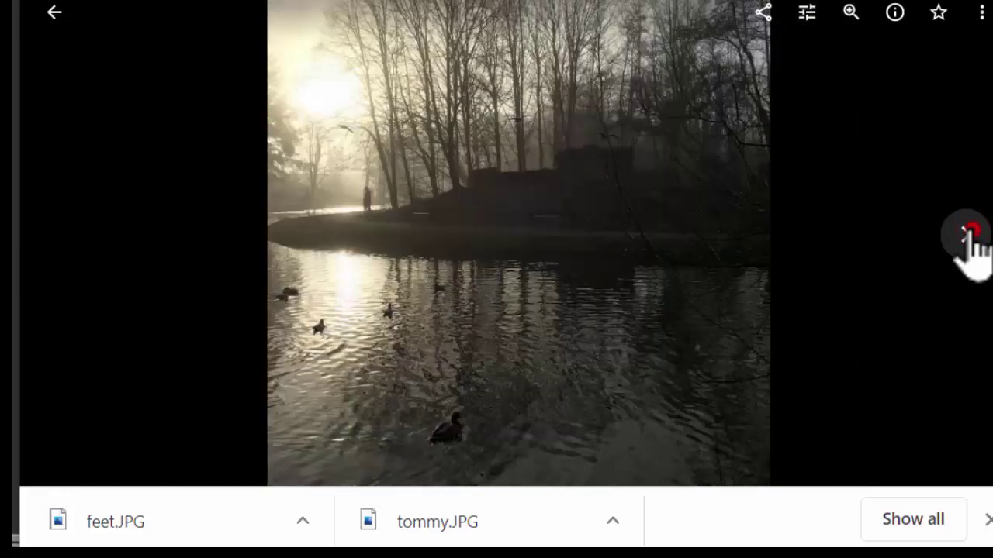
{"action": "left_click", "coordinate": [966, 237]}
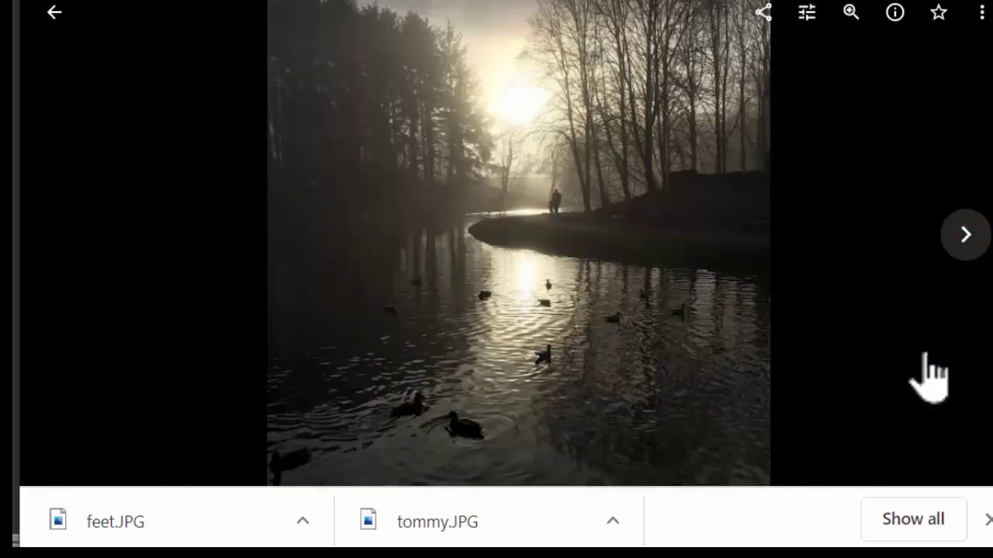
{"action": "left_click", "coordinate": [54, 11]}
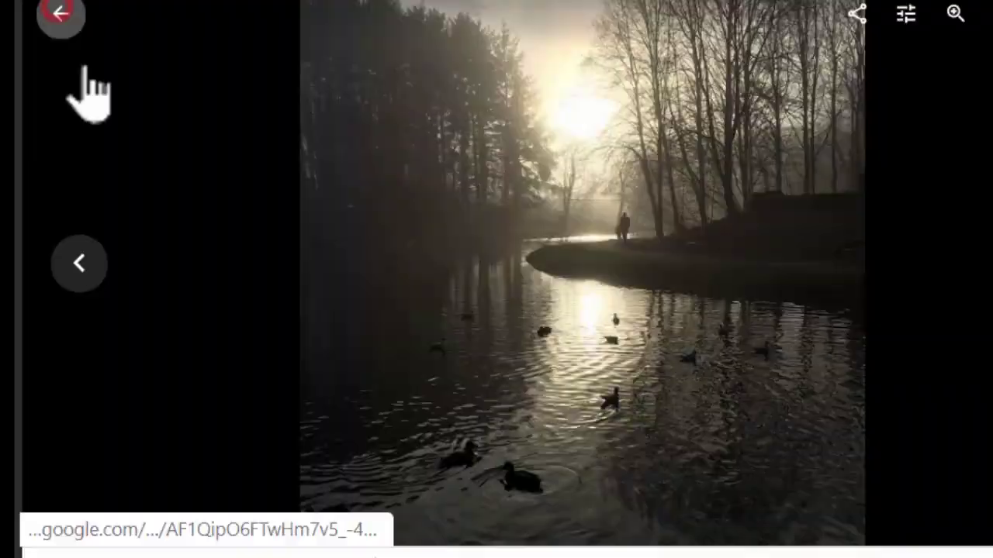
{"action": "scroll", "coordinate": [550, 341], "scroll_direction": "up", "scroll_amount": 5}
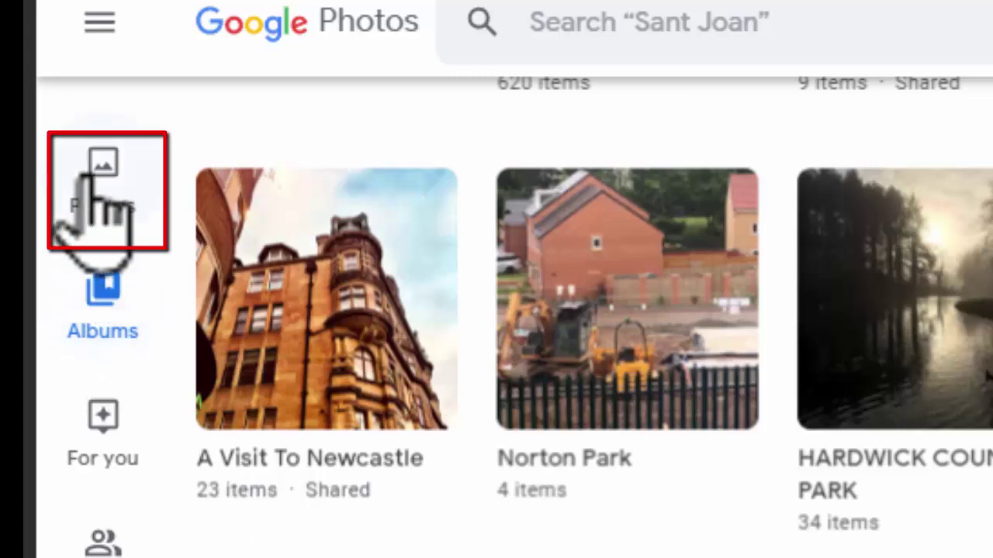
Step: Show the Photos timeline with recent shots grouped under Today, Yesterday, Tuesday and Monday
{"action": "left_click", "coordinate": [89, 177]}
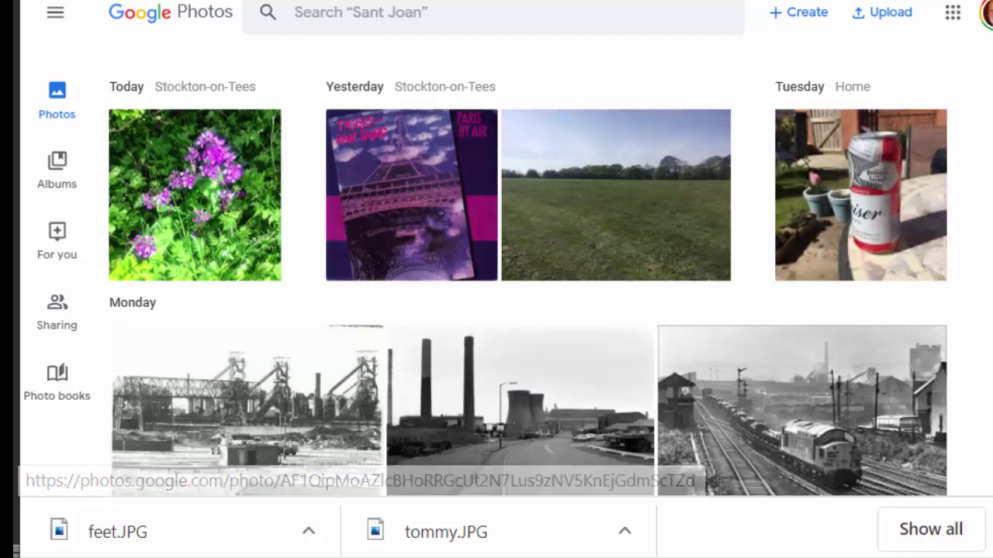
Step: Open today's close-up of purple flowers in the full-screen viewer
{"action": "left_click", "coordinate": [222, 201]}
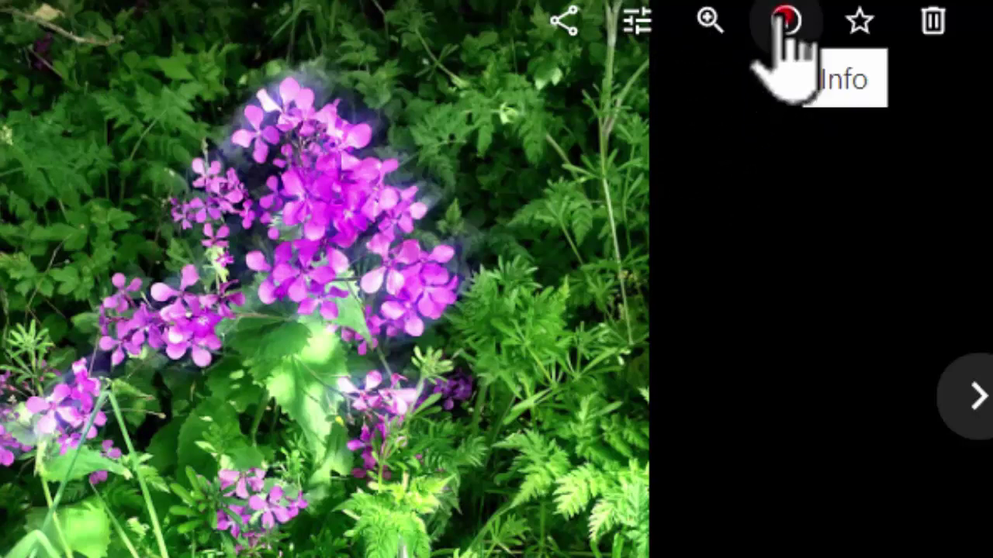
{"action": "left_click", "coordinate": [786, 22]}
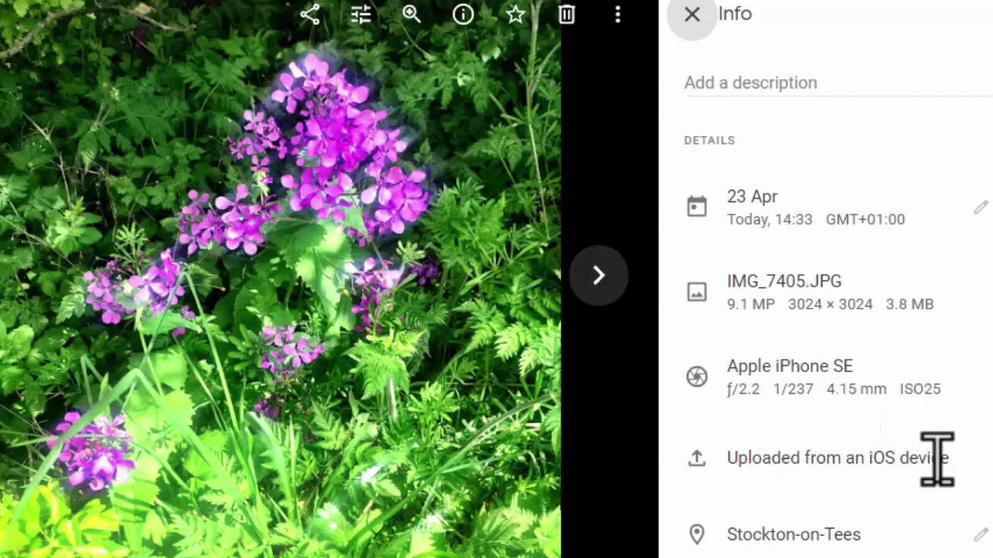
{"action": "scroll", "coordinate": [877, 466], "scroll_direction": "down", "scroll_amount": 4}
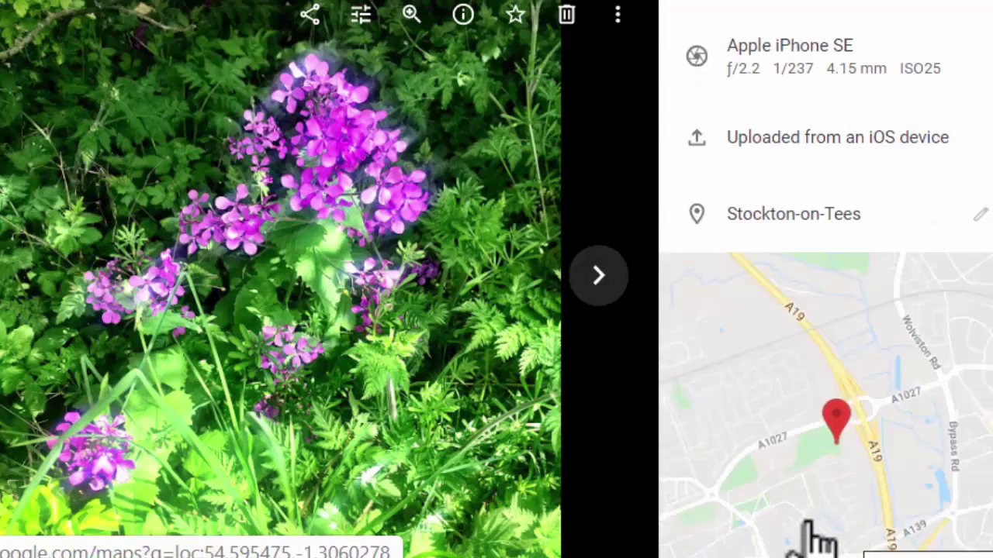
{"action": "scroll", "coordinate": [814, 450], "scroll_direction": "down", "scroll_amount": 1}
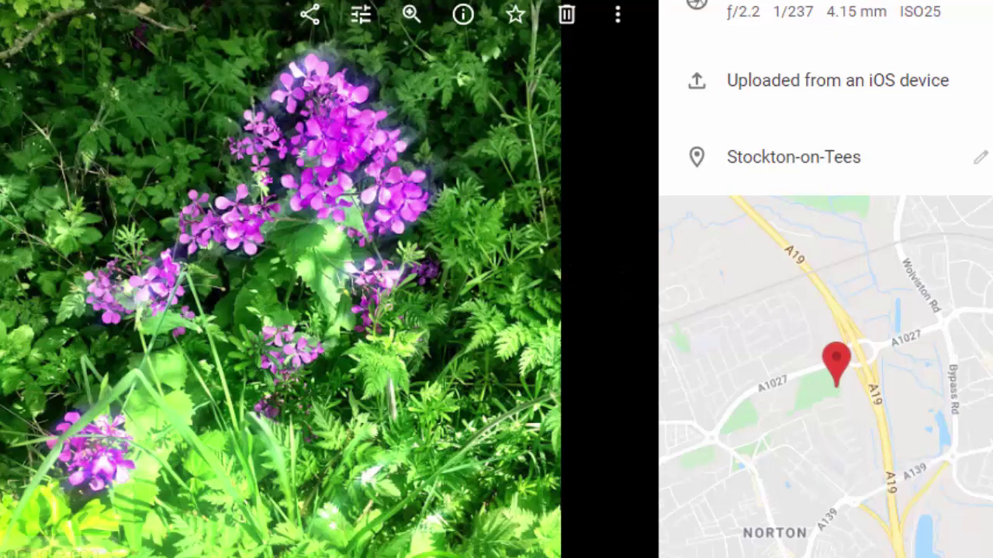
{"action": "key", "text": "i"}
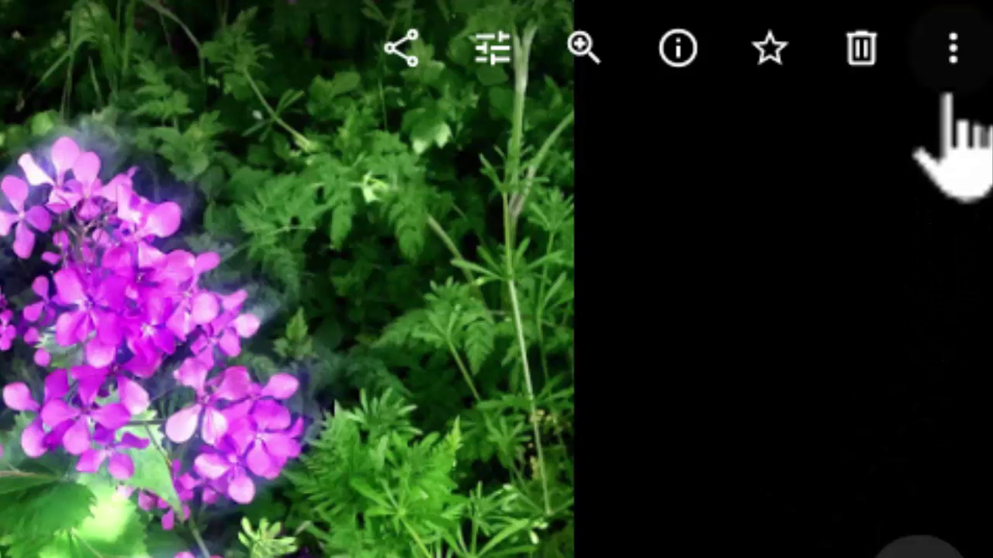
Step: Rotate the purple flower photo, then bring up its Add to album picker
{"action": "left_click", "coordinate": [954, 45]}
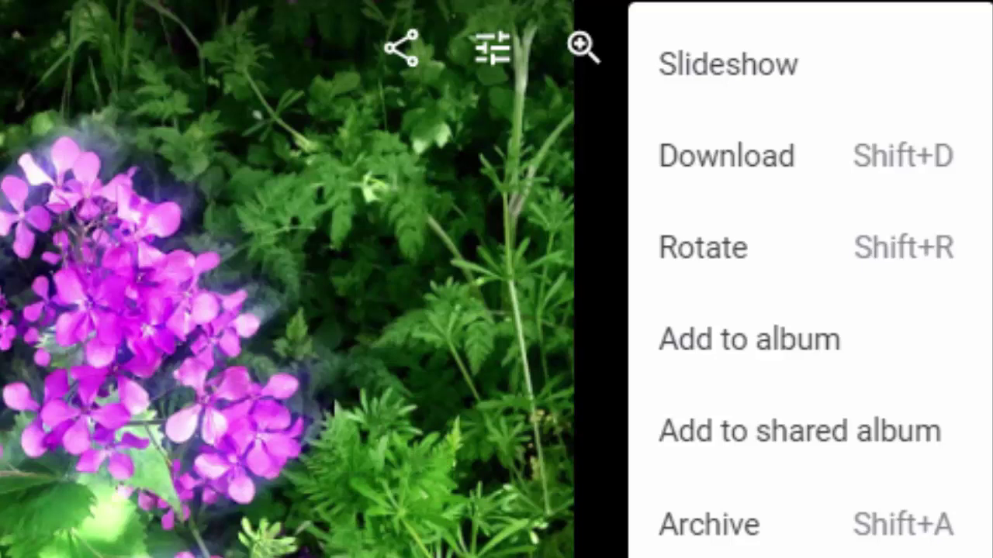
{"action": "left_click", "coordinate": [713, 245]}
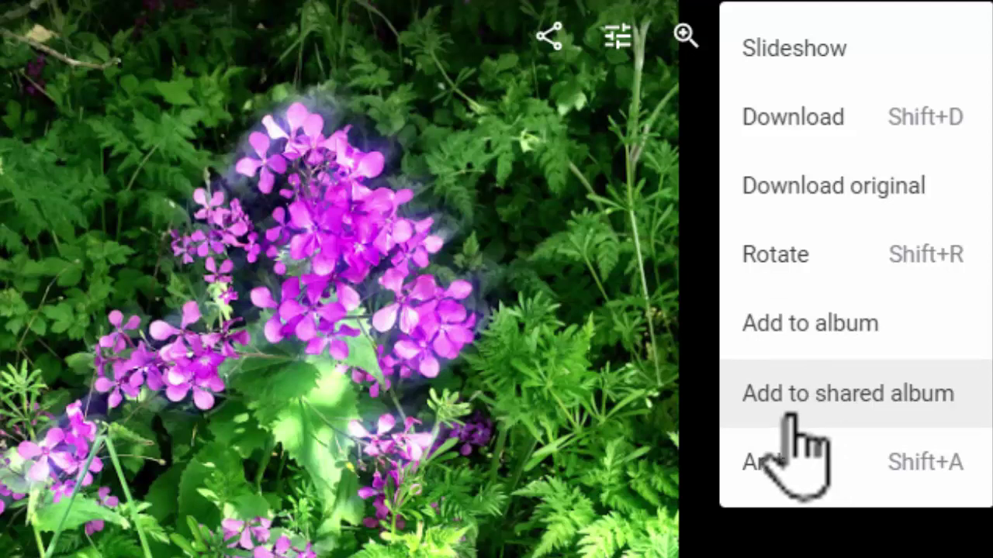
{"action": "left_click", "coordinate": [862, 318]}
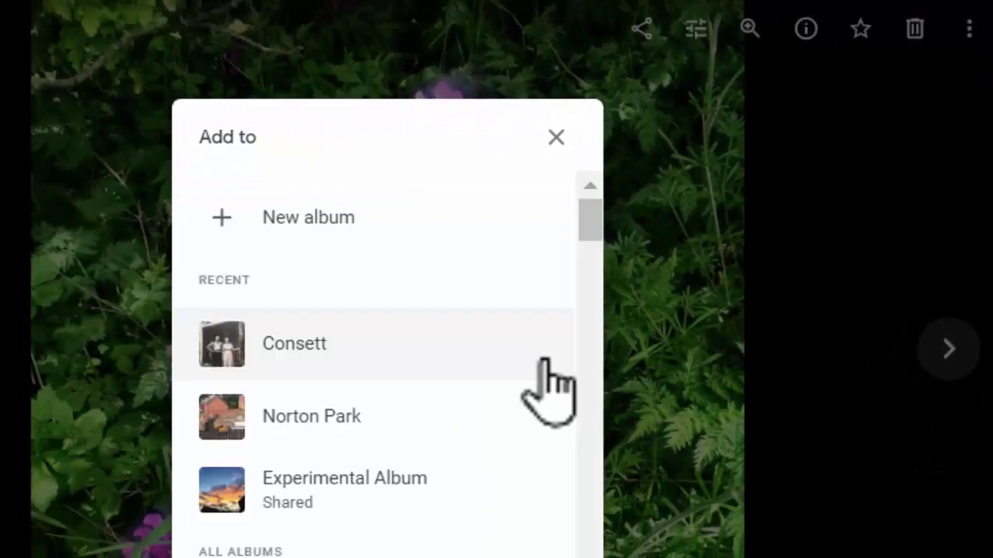
Step: Add the flower photo to Experimental Album and view it there as the newest item
{"action": "scroll", "coordinate": [403, 404], "scroll_direction": "down", "scroll_amount": 2}
{"action": "left_click", "coordinate": [256, 345]}
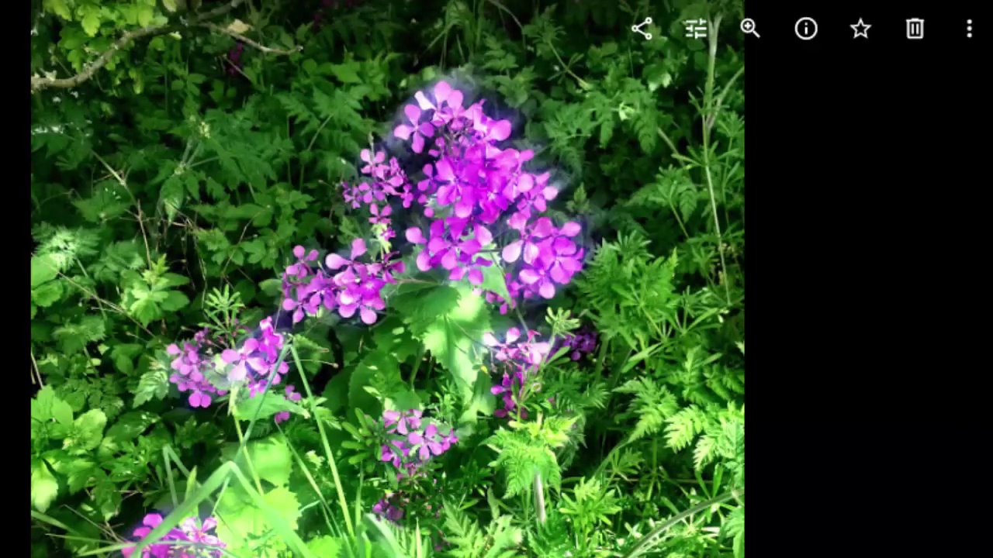
{"action": "key", "text": "Escape"}
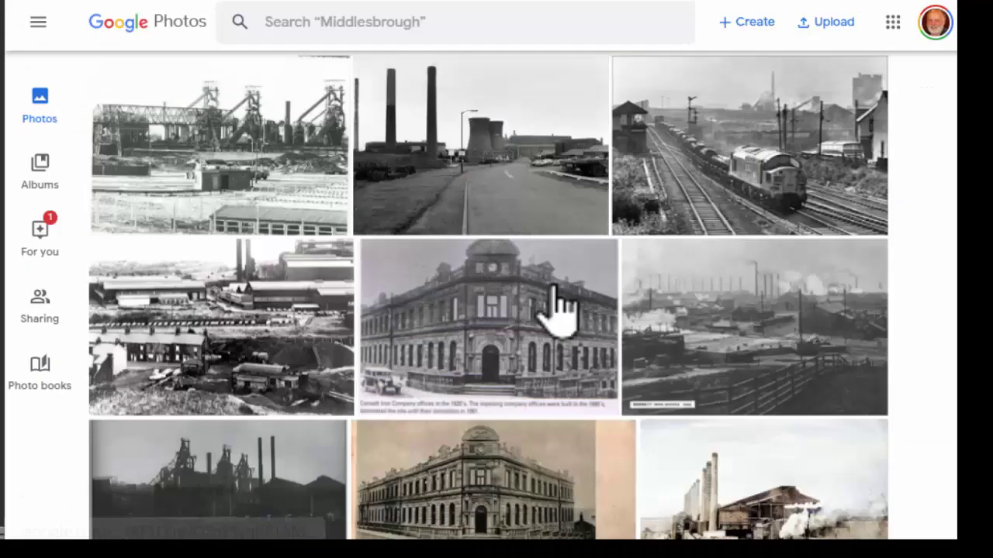
Step: Scroll the Photos timeline to the old black-and-white family photos under Wed, 15 Apr
{"action": "scroll", "coordinate": [560, 310], "scroll_direction": "down", "scroll_amount": 2}
{"action": "scroll", "coordinate": [554, 287], "scroll_direction": "down", "scroll_amount": 12}
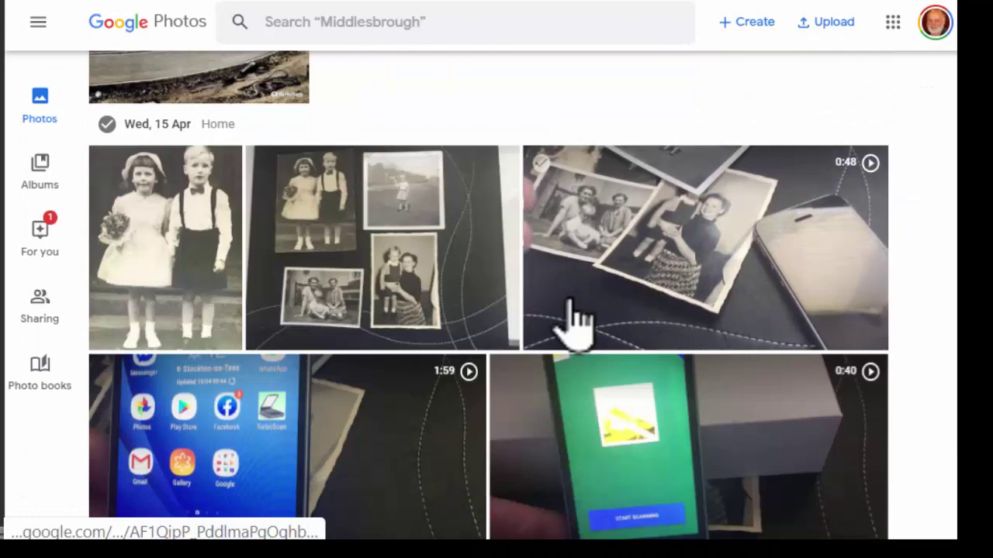
{"action": "scroll", "coordinate": [605, 334], "scroll_direction": "down", "scroll_amount": 2}
{"action": "scroll", "coordinate": [702, 388], "scroll_direction": "up", "scroll_amount": 2}
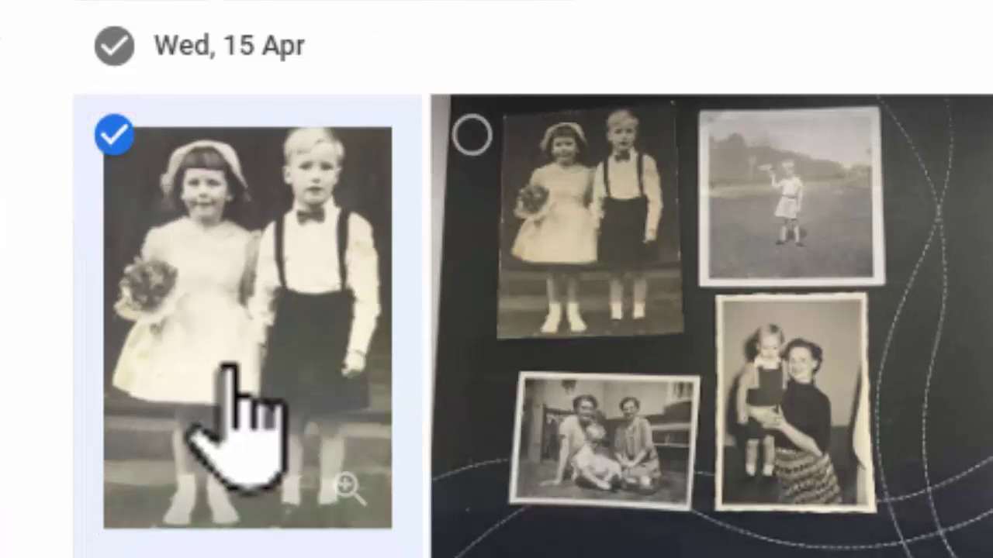
Step: Select the collage of old prints and the 0:48, 1:59 and 0:40 videos under Wed, 15 Apr
{"action": "left_click", "coordinate": [471, 136]}
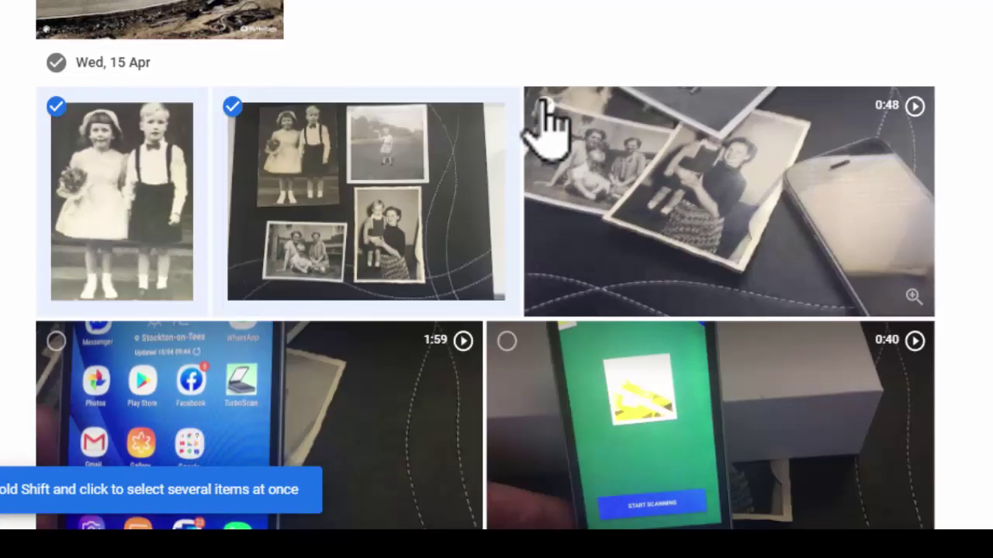
{"action": "left_click", "coordinate": [823, 120]}
{"action": "left_click", "coordinate": [56, 341]}
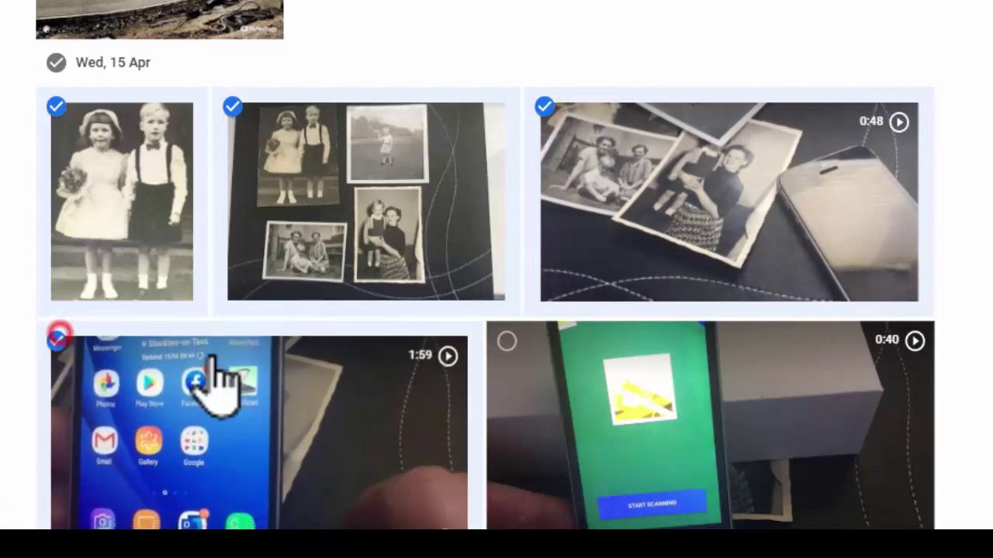
{"action": "left_click", "coordinate": [507, 342]}
{"action": "scroll", "coordinate": [551, 349], "scroll_direction": "down", "scroll_amount": 2}
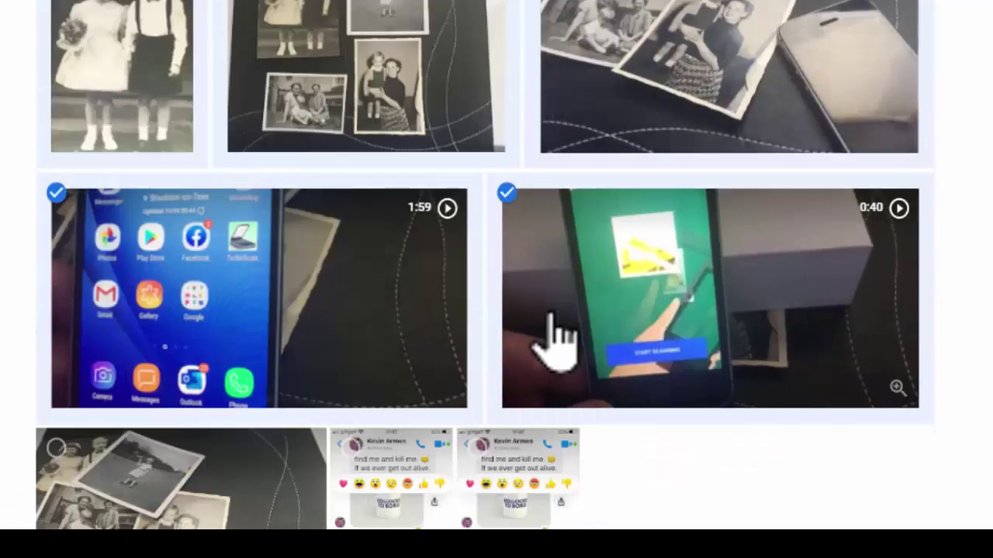
{"action": "scroll", "coordinate": [553, 343], "scroll_direction": "down", "scroll_amount": 2}
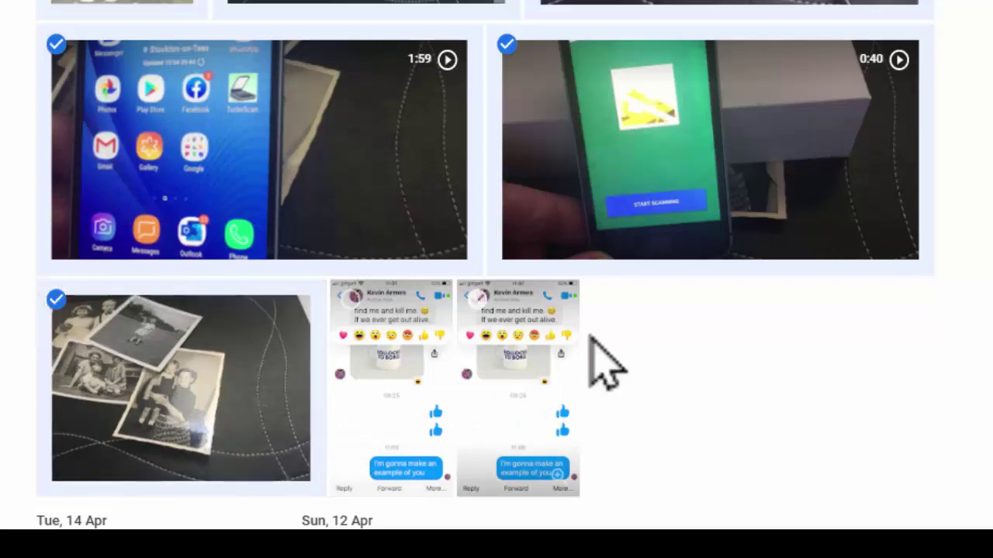
{"action": "scroll", "coordinate": [603, 361], "scroll_direction": "up", "scroll_amount": 4}
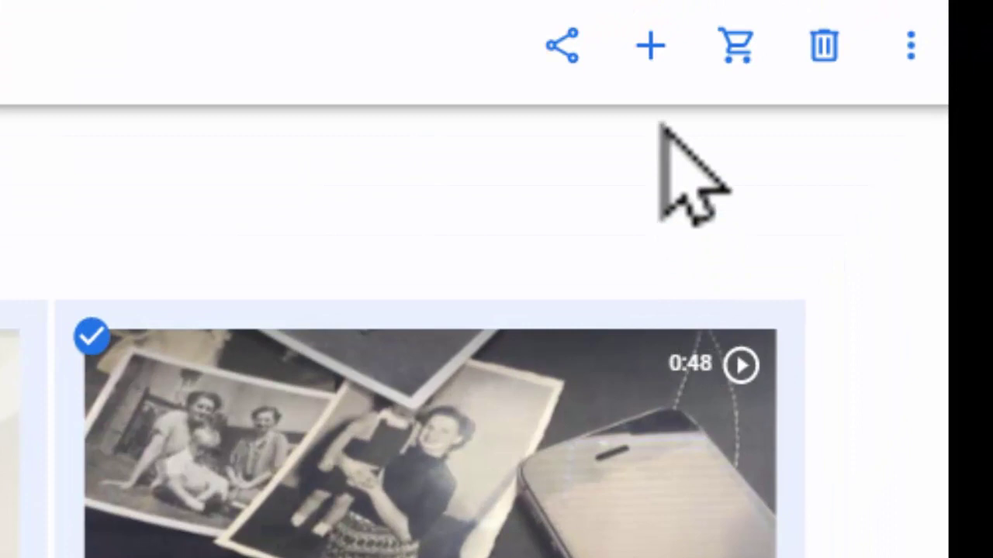
Step: Make a new album 'Rekindle Tutorial Google Photo Scan' from the six items, correcting the 'Googlr' typo
{"action": "left_click", "coordinate": [650, 47]}
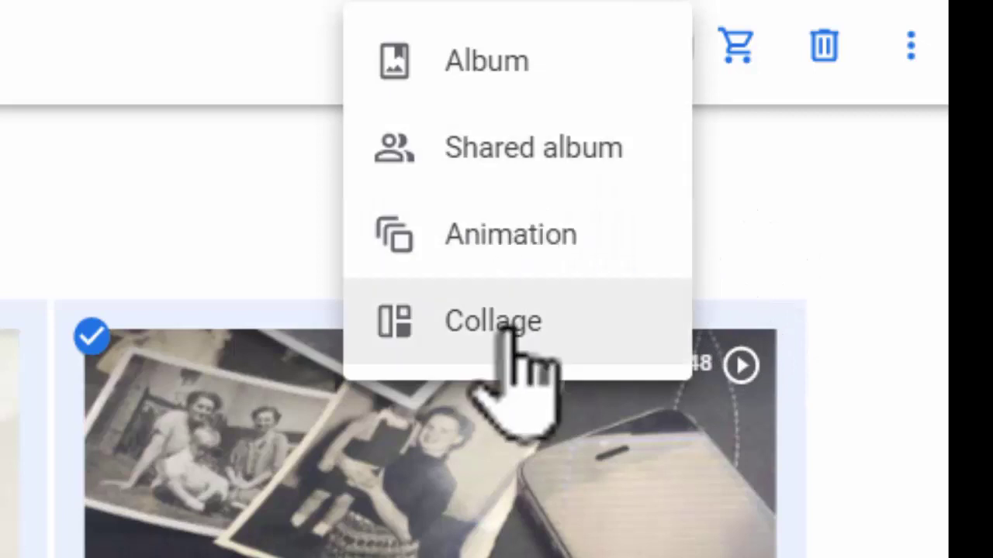
{"action": "left_click", "coordinate": [479, 60]}
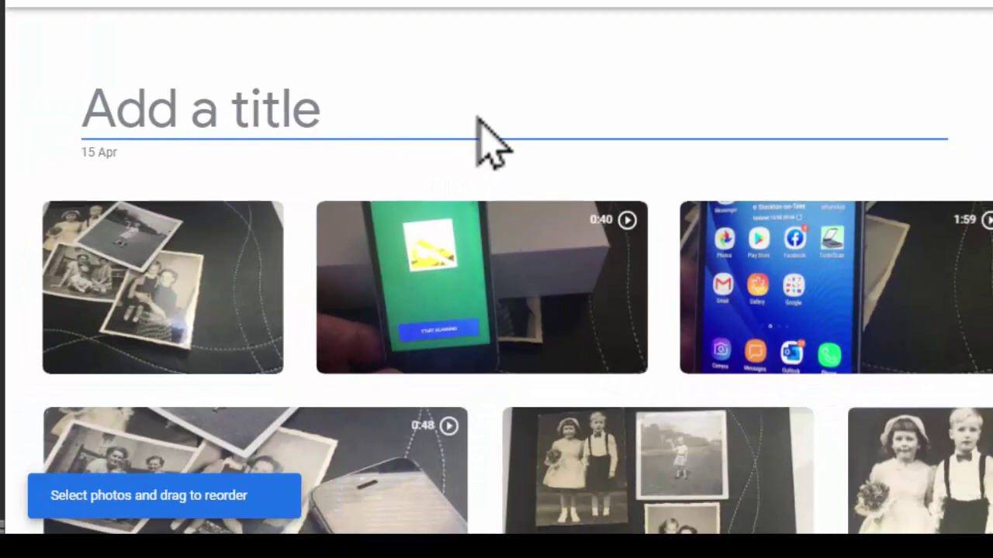
{"action": "type", "text": "Age UK"}
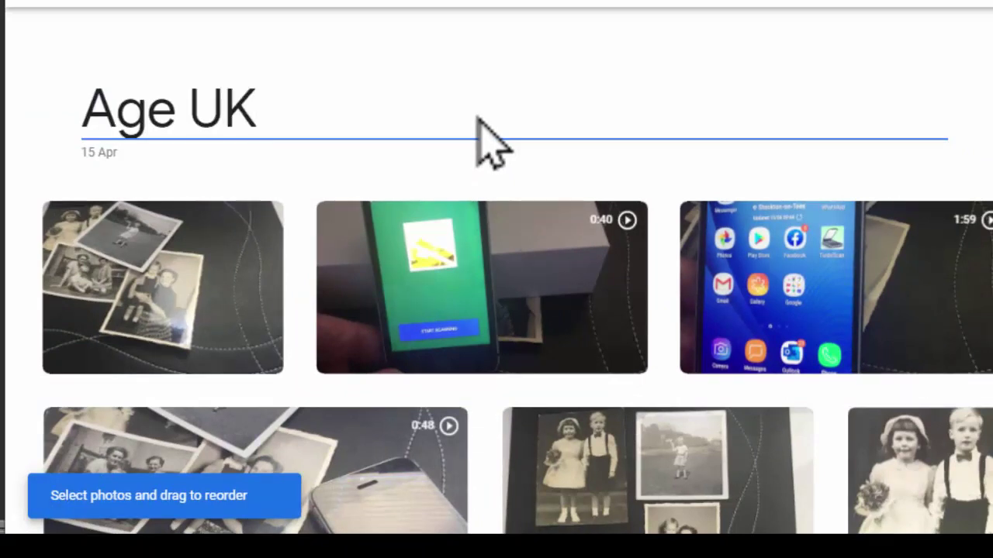
{"action": "left_click", "coordinate": [640, 105]}
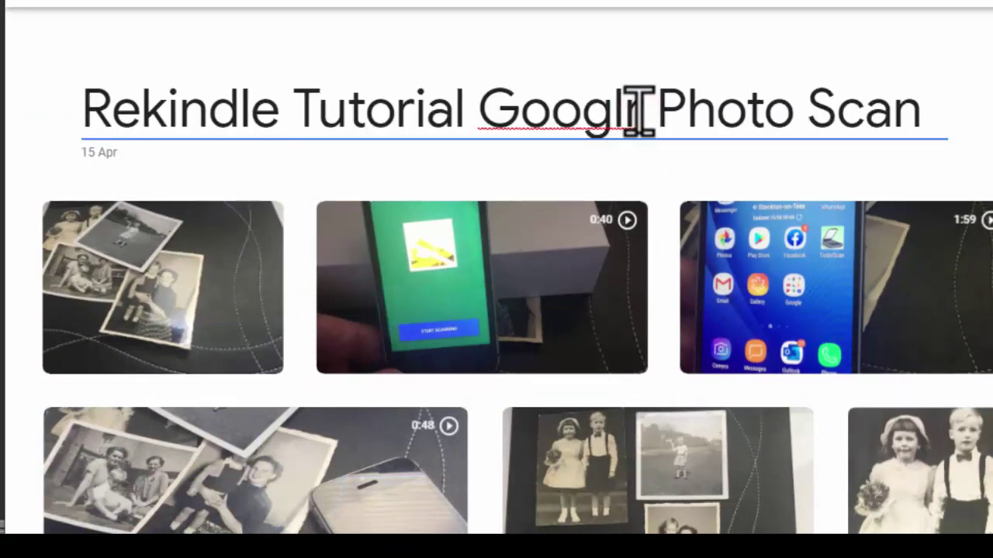
{"action": "key", "text": "BackSpace"}
{"action": "type", "text": "e"}
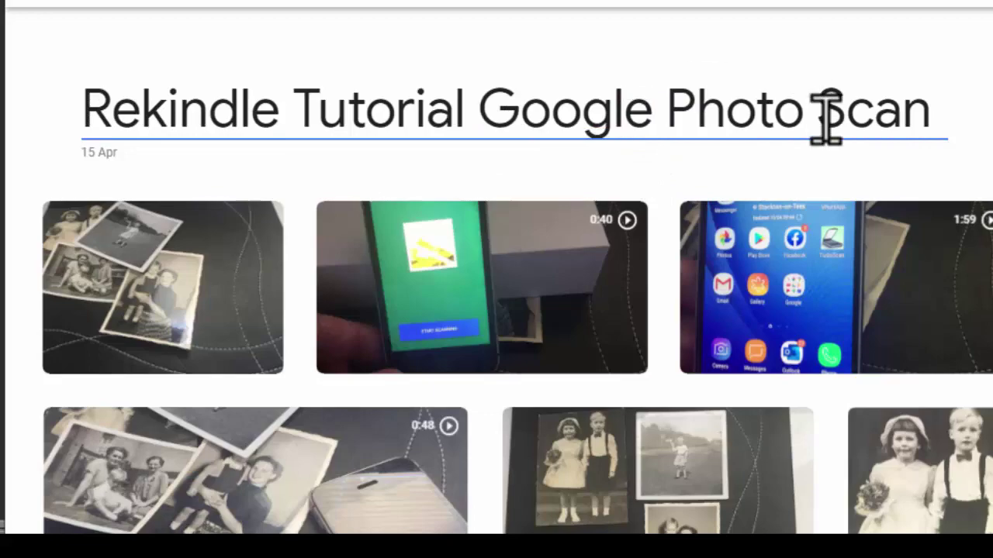
{"action": "scroll", "coordinate": [819, 117], "scroll_direction": "down", "scroll_amount": 2}
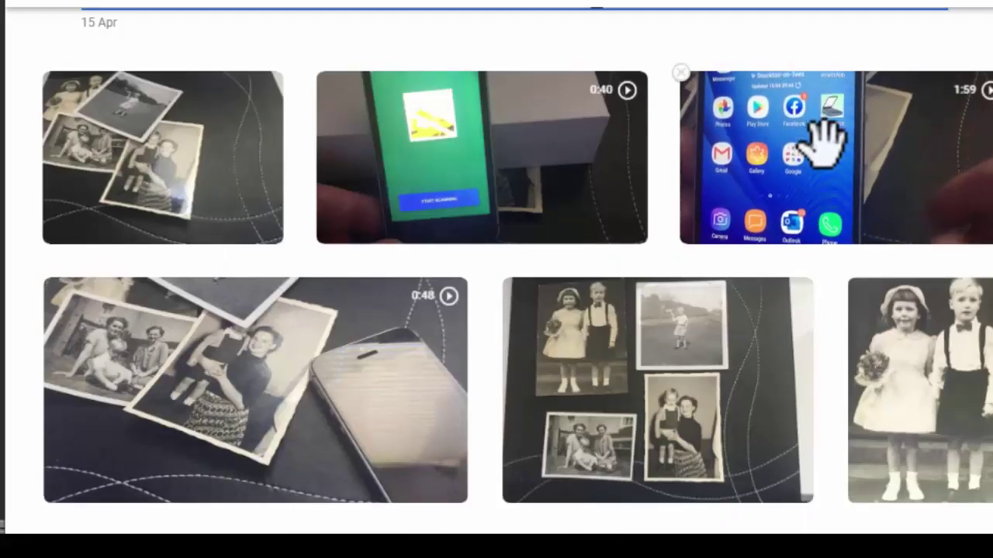
{"action": "scroll", "coordinate": [825, 136], "scroll_direction": "up", "scroll_amount": 2}
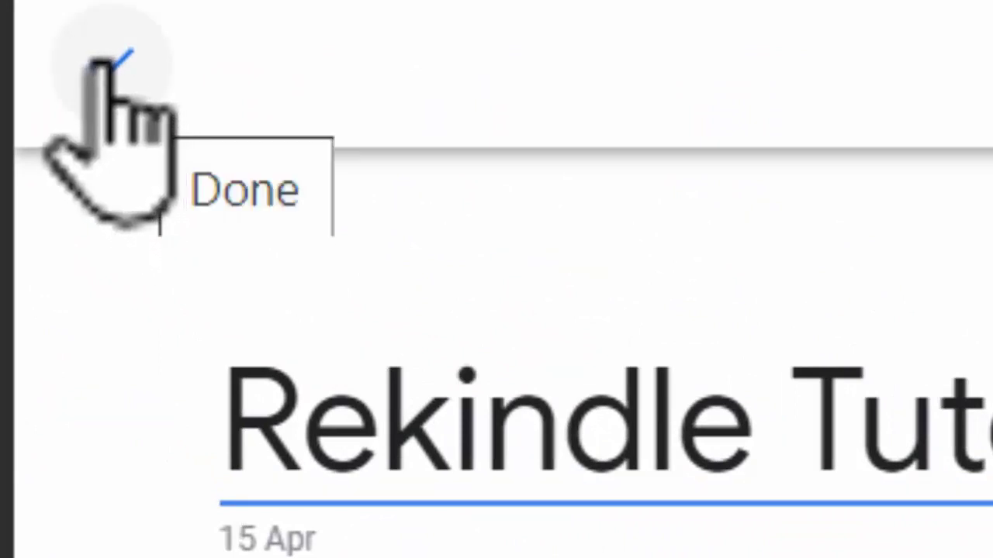
{"action": "left_click", "coordinate": [108, 62]}
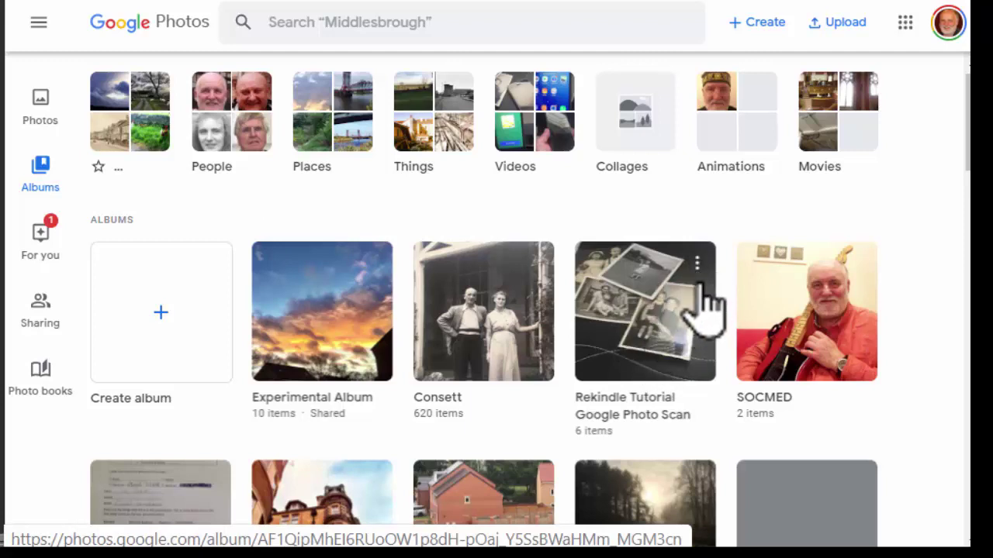
{"action": "left_click", "coordinate": [697, 264]}
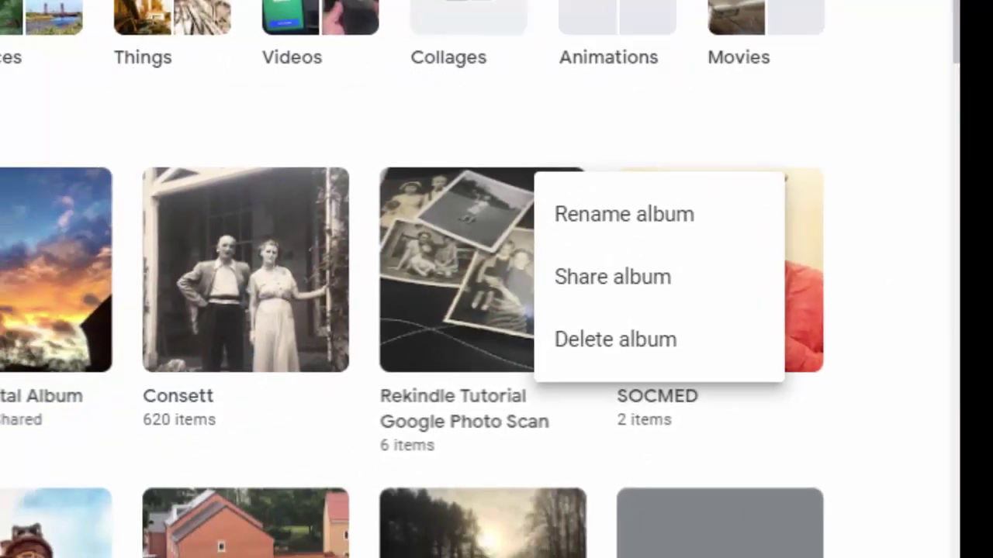
{"action": "left_click", "coordinate": [276, 344]}
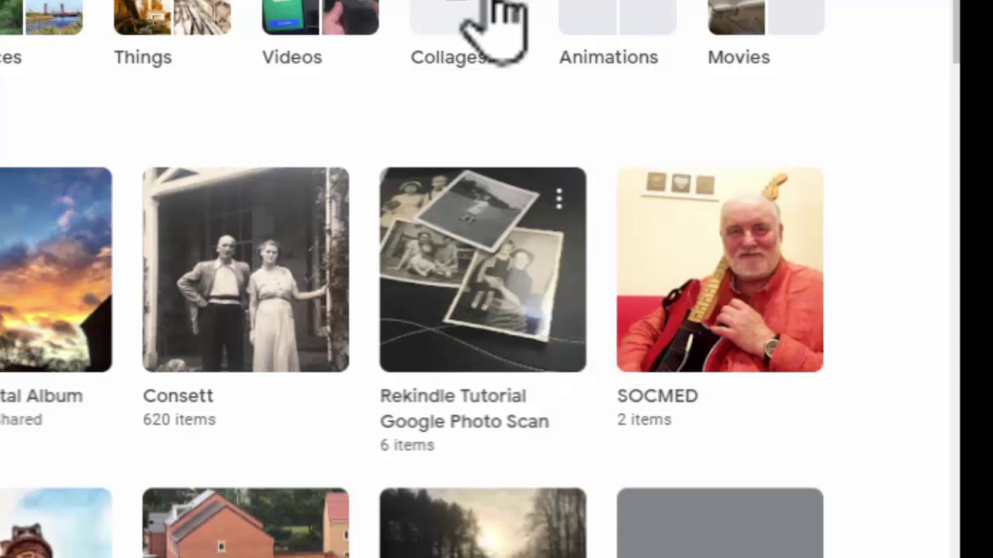
Step: Open the Rekindle Tutorial Google Photo Scan album and set the girl-and-boy photo as its cover
{"action": "left_click", "coordinate": [486, 270]}
{"action": "scroll", "coordinate": [421, 266], "scroll_direction": "down", "scroll_amount": 3}
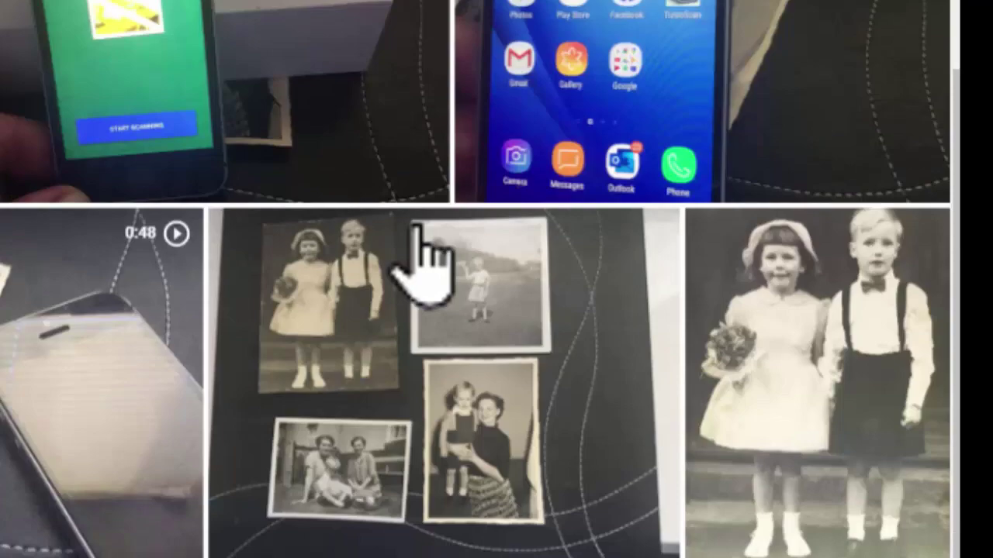
{"action": "scroll", "coordinate": [420, 276], "scroll_direction": "up", "scroll_amount": 3}
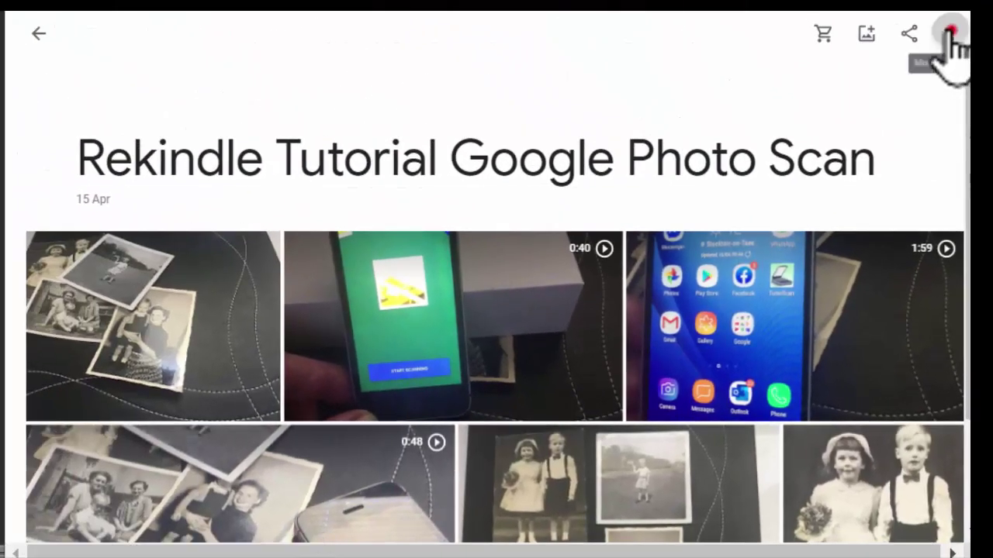
{"action": "left_click", "coordinate": [951, 35]}
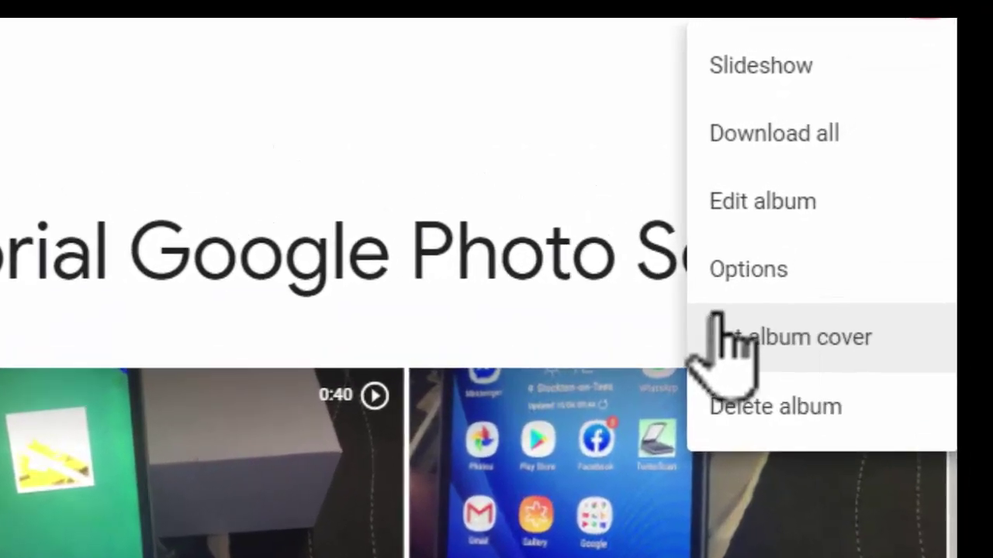
{"action": "left_click", "coordinate": [428, 23]}
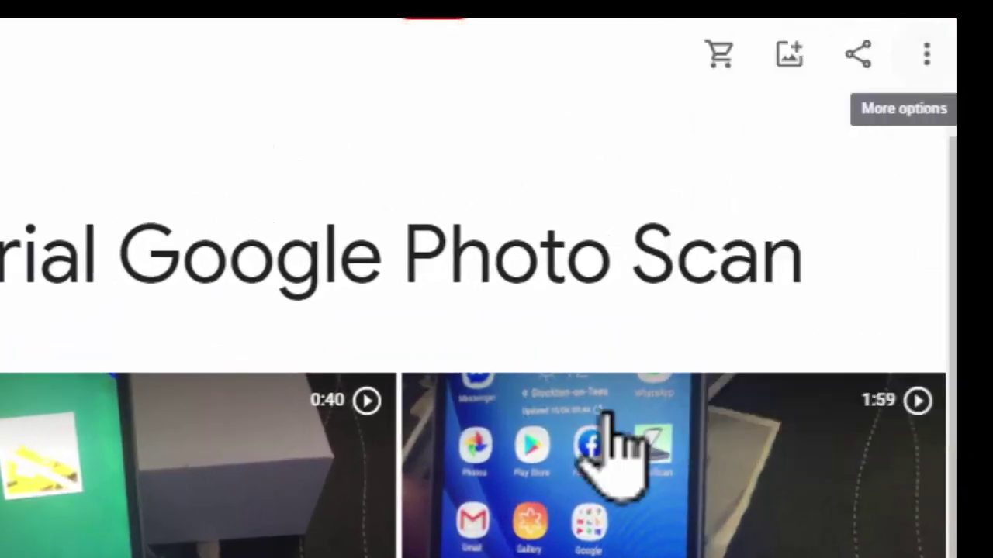
{"action": "left_click", "coordinate": [925, 56]}
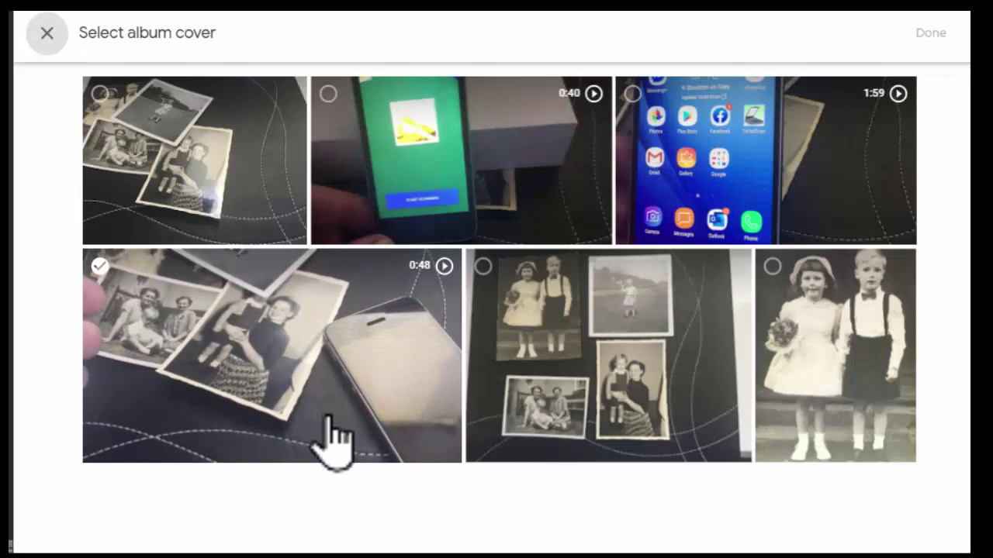
{"action": "left_click", "coordinate": [814, 326]}
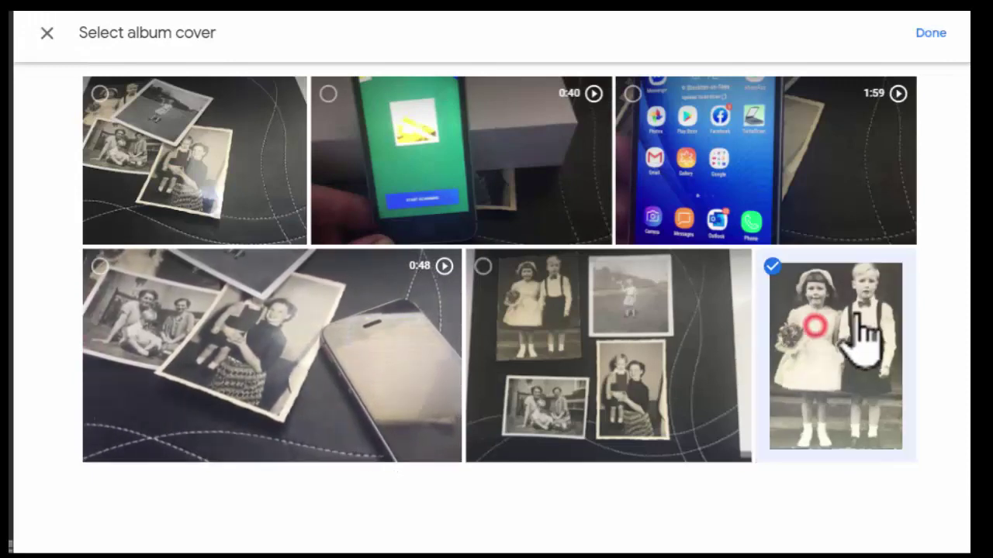
{"action": "left_click", "coordinate": [931, 33]}
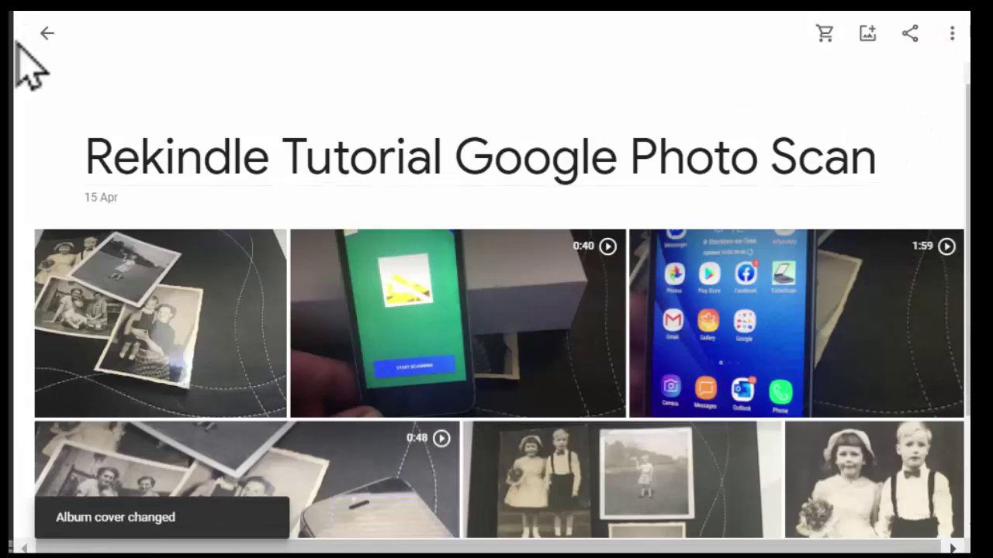
{"action": "left_click", "coordinate": [47, 32]}
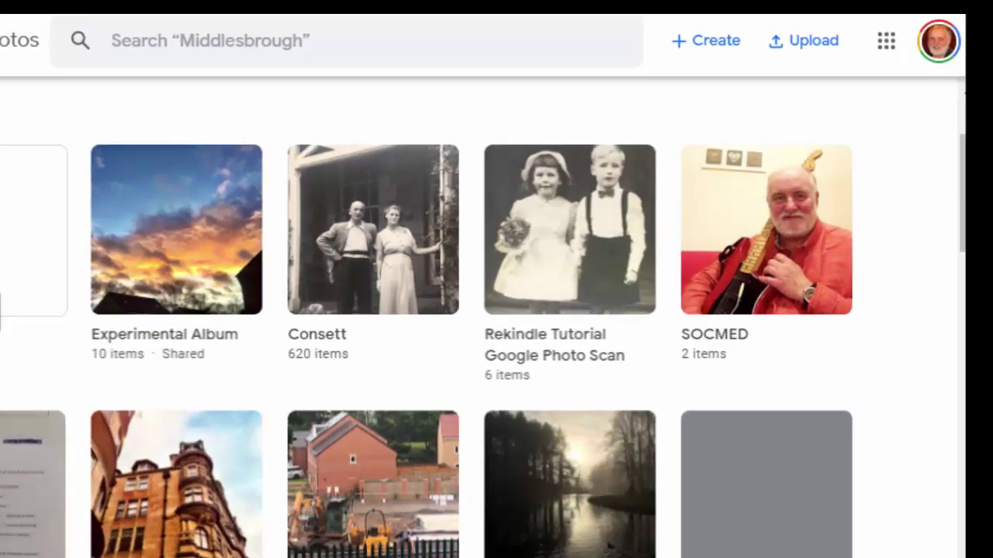